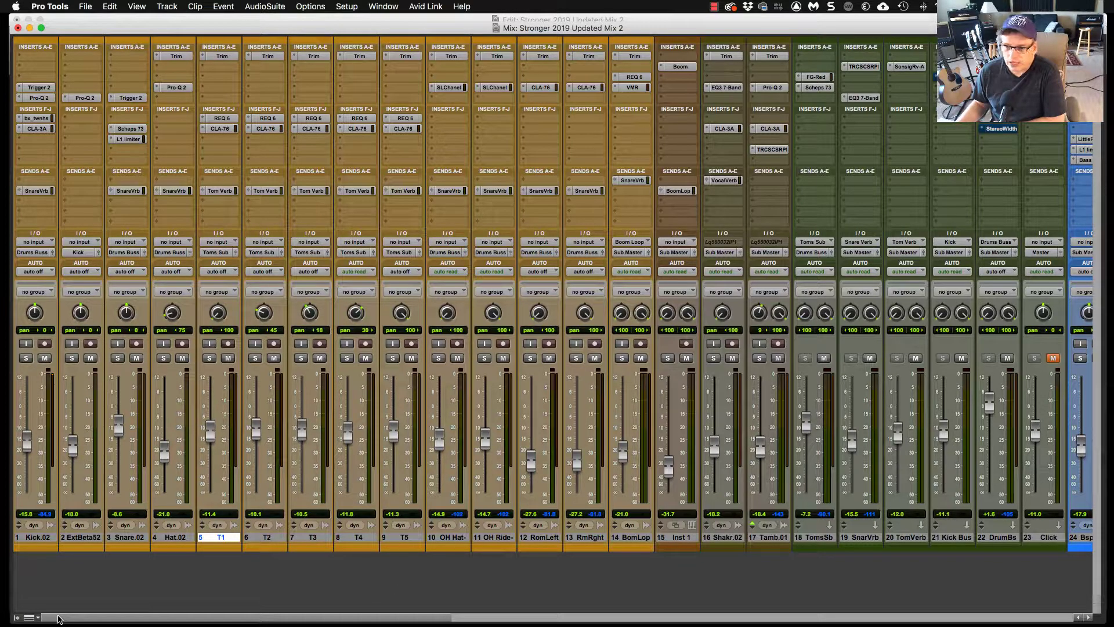
# Step: Review the Display tab's color coding preferences, then close Preferences without changes
pyautogui.moveTo(58, 618); pyautogui.dragTo(659, 625)
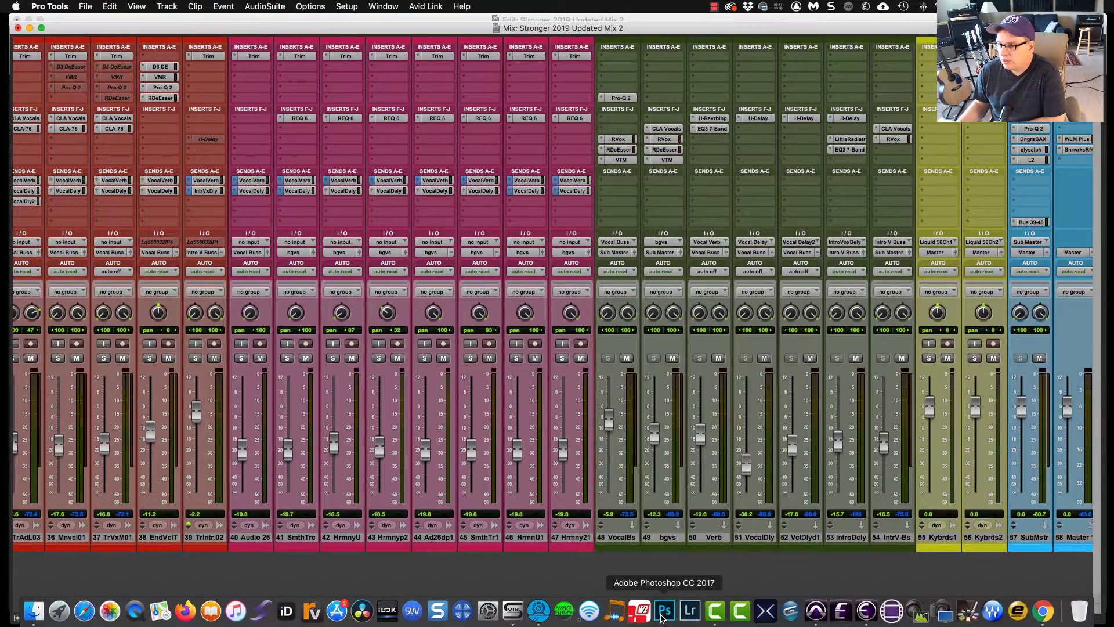
pyautogui.moveTo(648, 618); pyautogui.dragTo(695, 620)
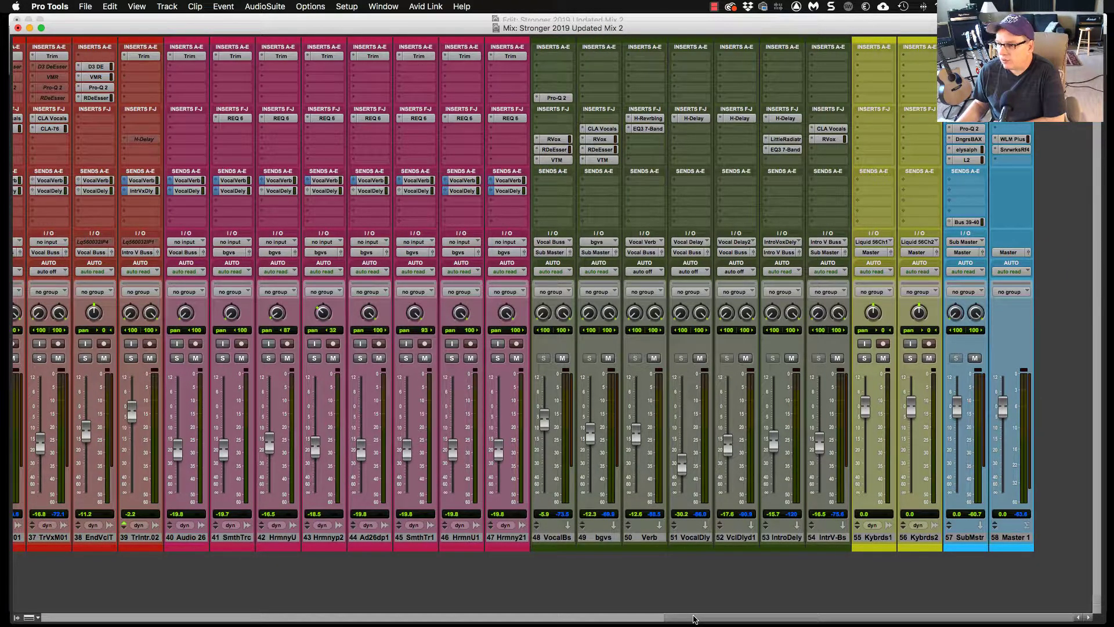
pyautogui.moveTo(678, 618); pyautogui.dragTo(47, 597)
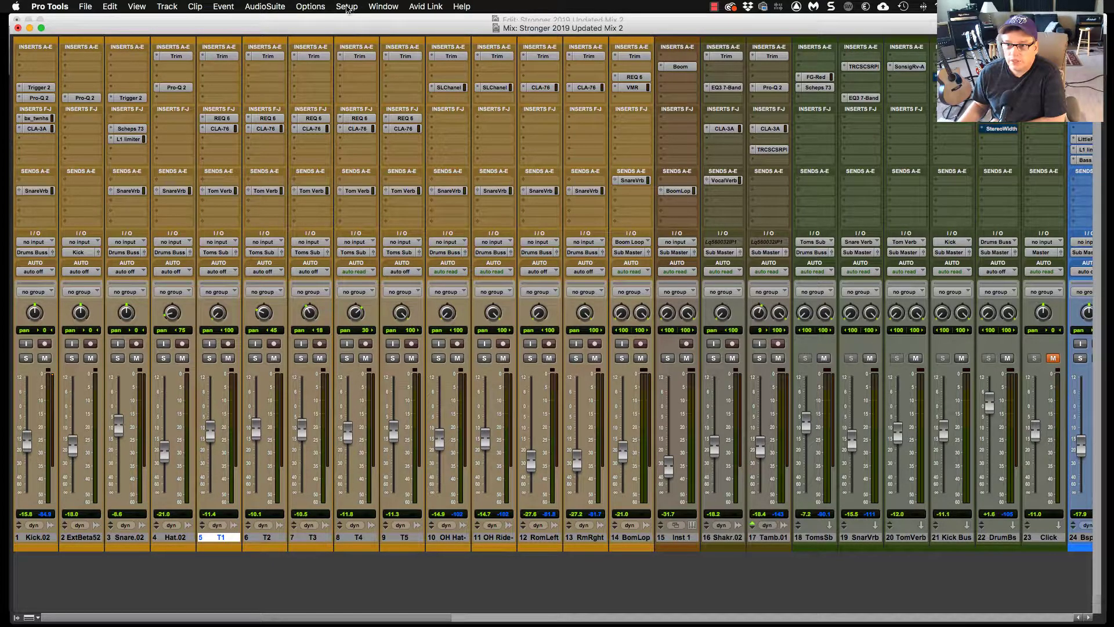
pyautogui.click(346, 7)
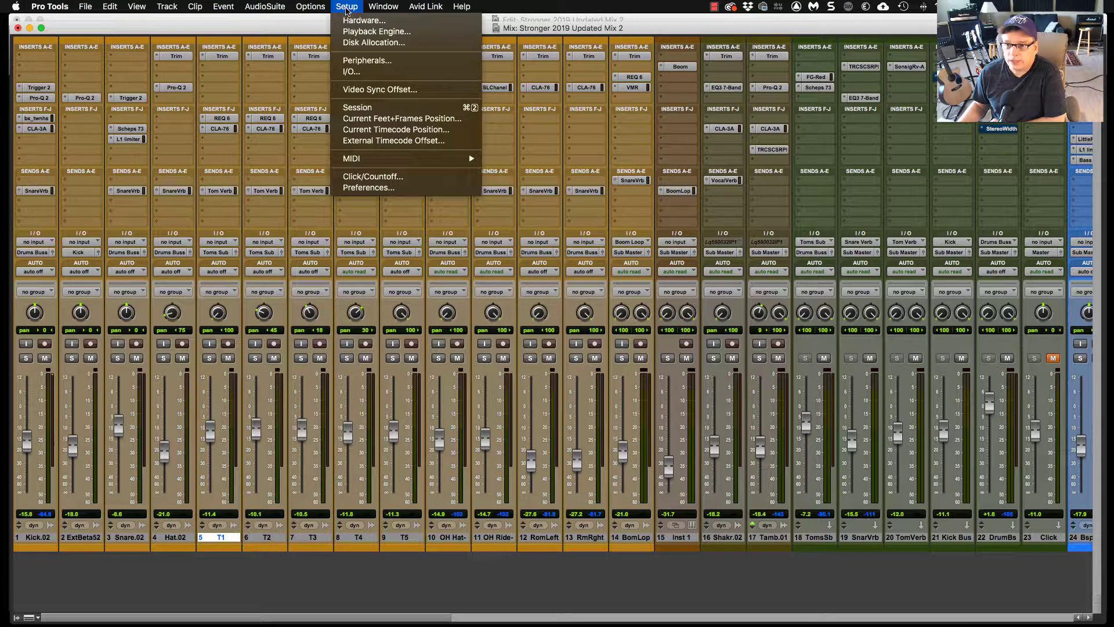
pyautogui.click(372, 189)
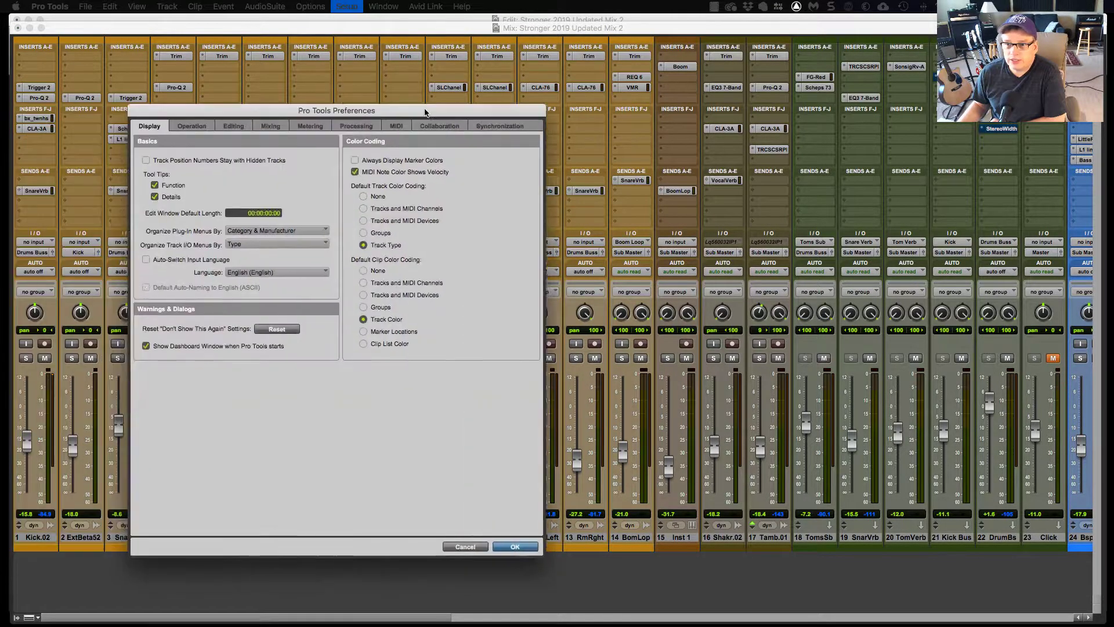
pyautogui.moveTo(500, 106); pyautogui.dragTo(587, 76)
pyautogui.click(262, 92)
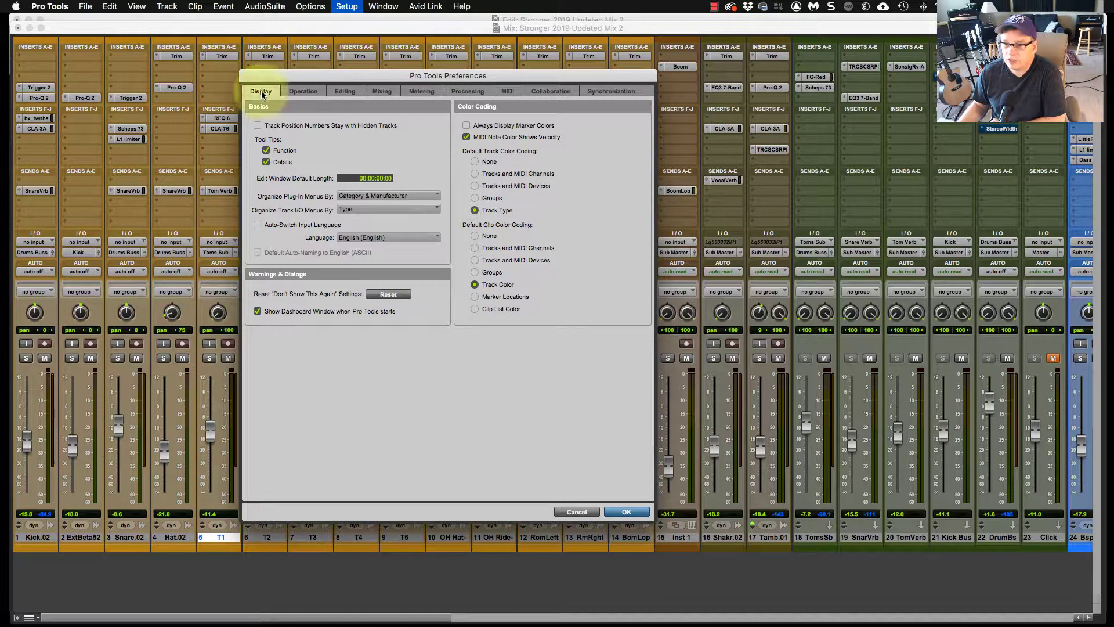
pyautogui.click(482, 109)
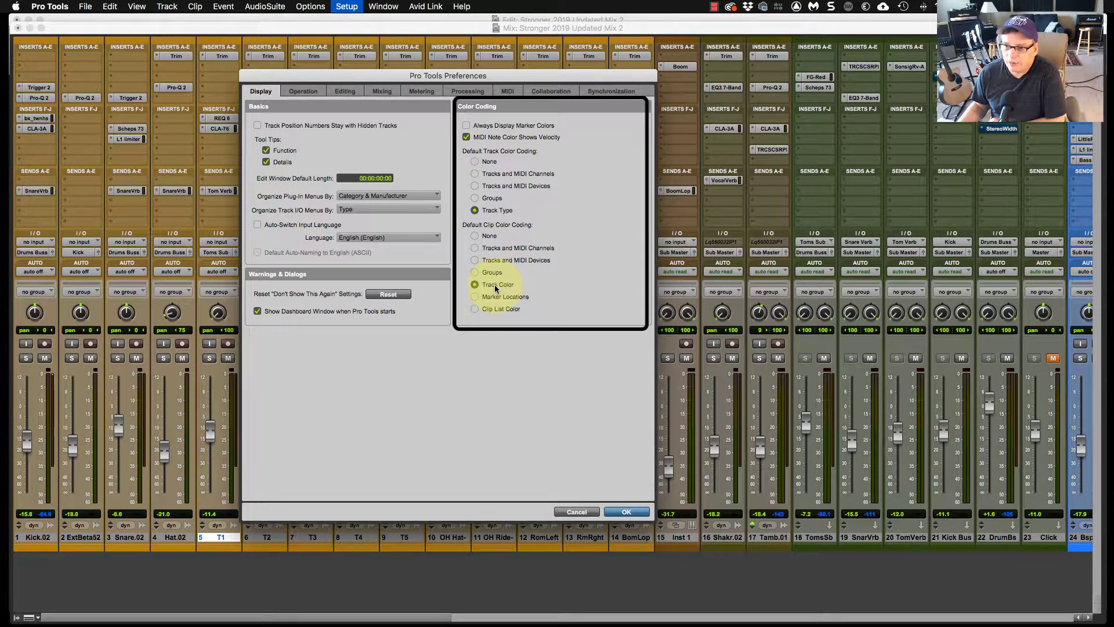
pyautogui.press('Return')
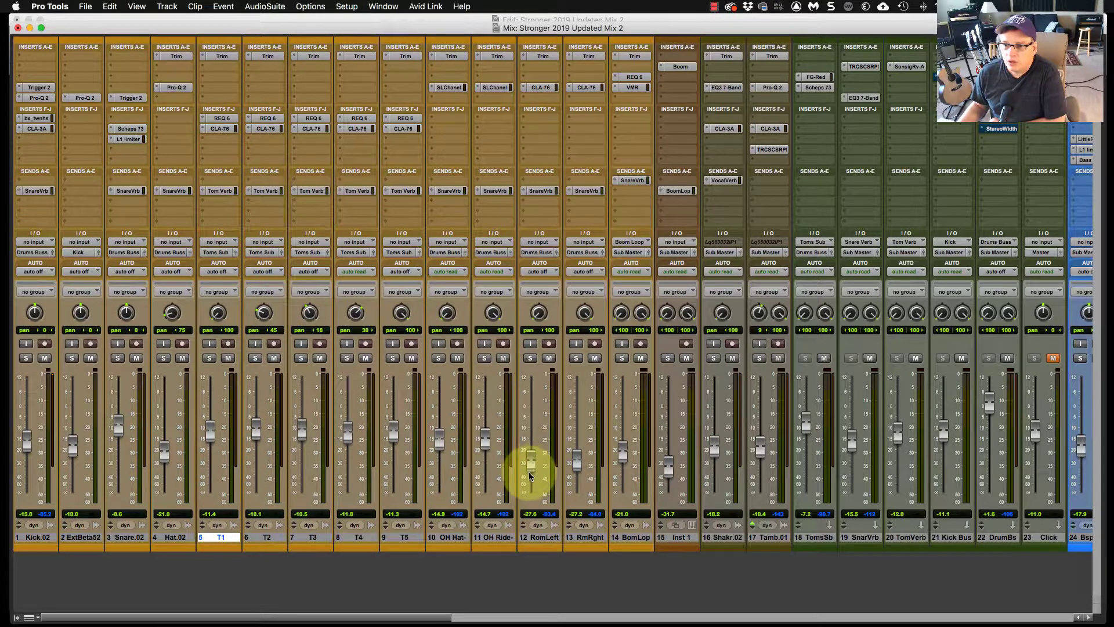
# Step: Open track T1's Color Palette, nudge brightness slightly up, and raise saturation a little
pyautogui.doubleClick(219, 552)
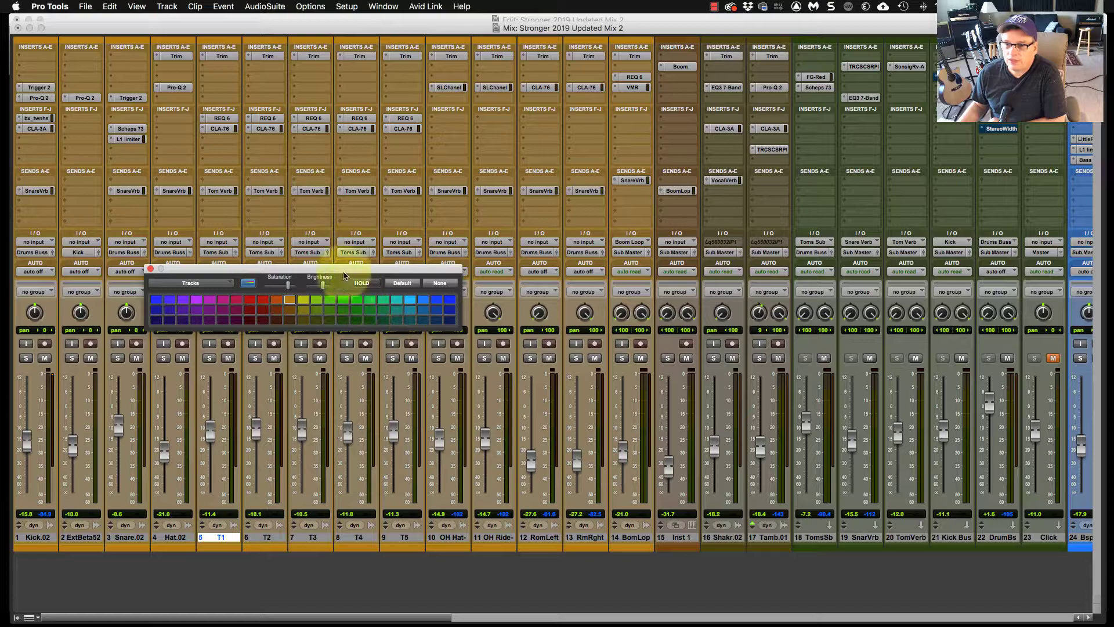
pyautogui.moveTo(343, 273); pyautogui.dragTo(342, 273)
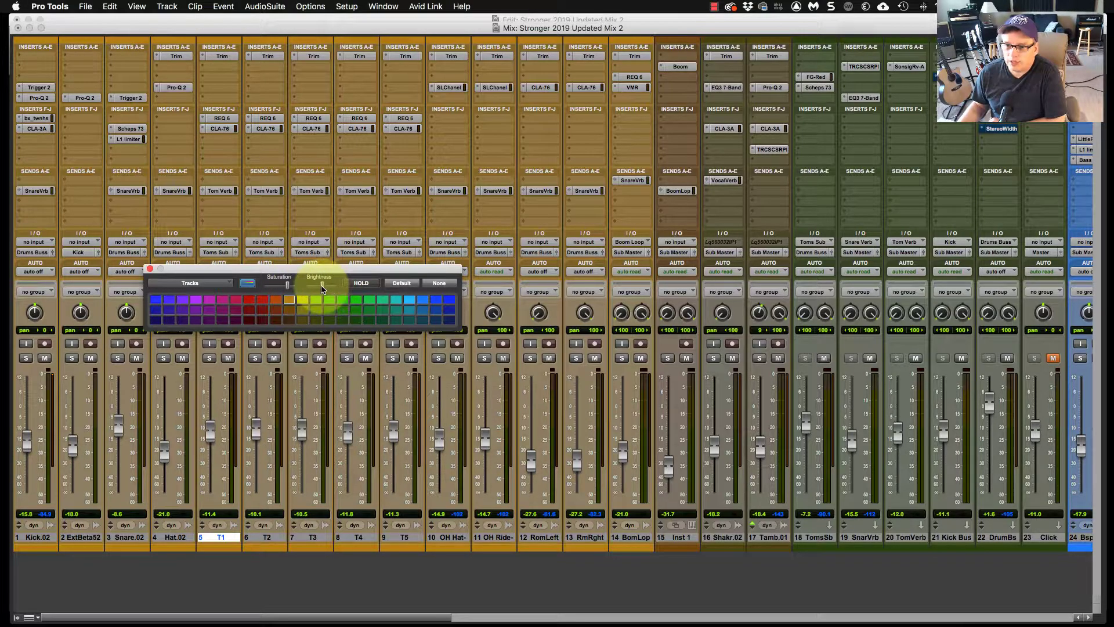
pyautogui.moveTo(325, 286); pyautogui.dragTo(338, 289)
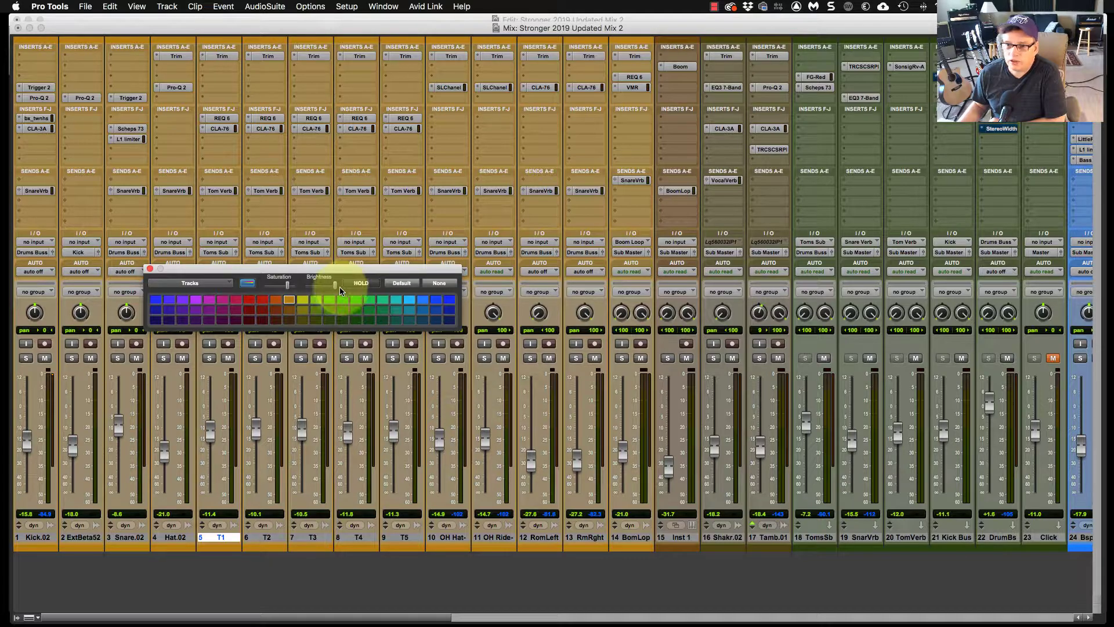
pyautogui.moveTo(339, 288); pyautogui.dragTo(297, 290)
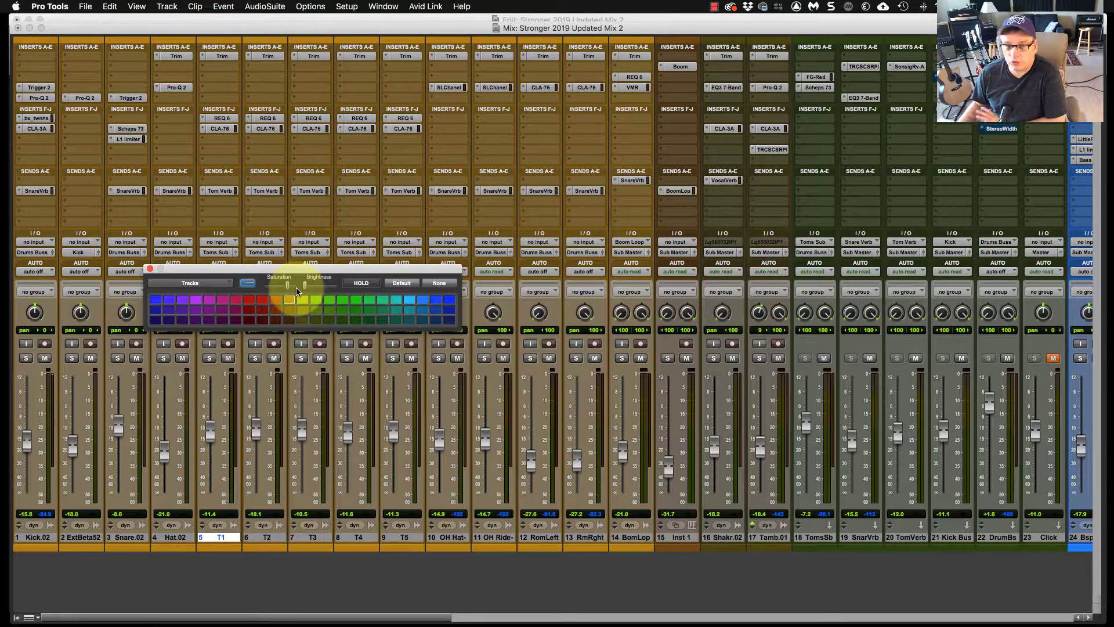
pyautogui.moveTo(306, 287); pyautogui.dragTo(323, 288)
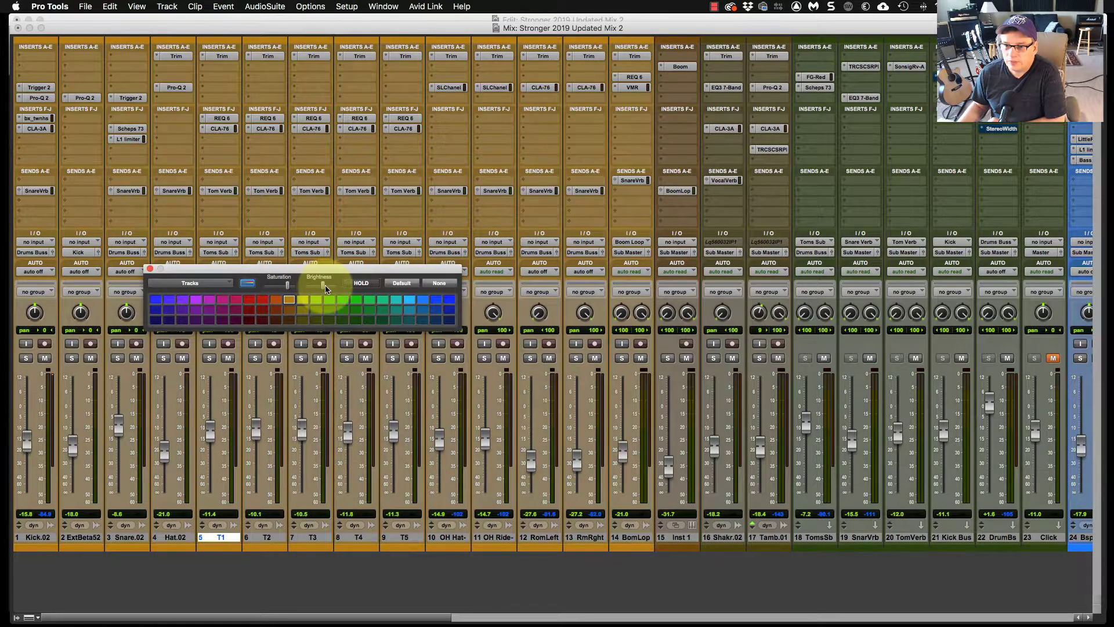
pyautogui.moveTo(288, 288); pyautogui.dragTo(295, 289)
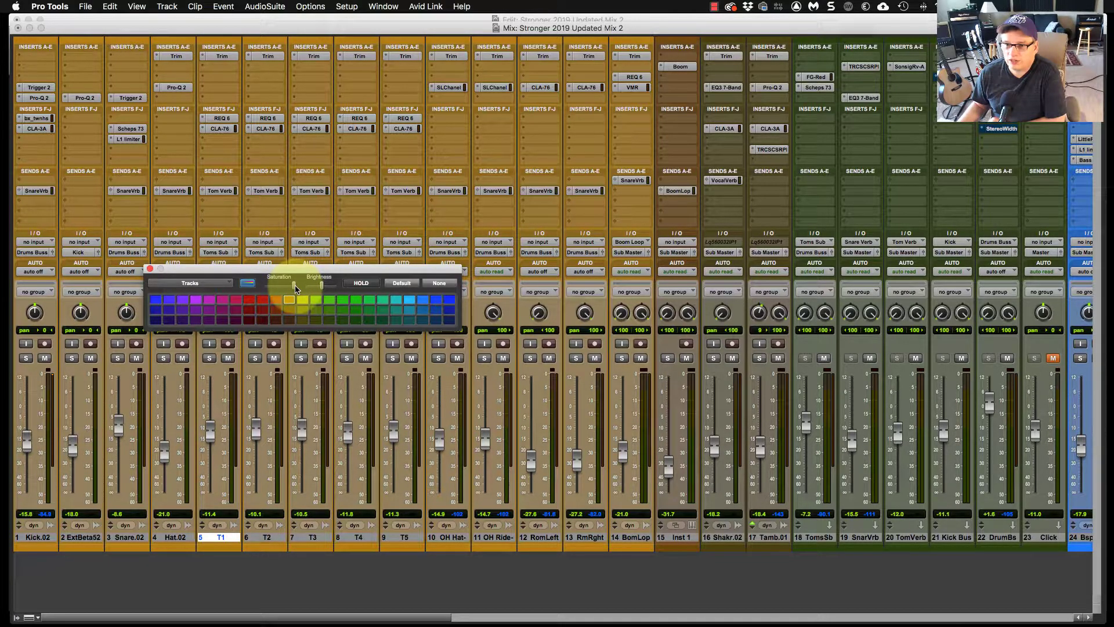
pyautogui.moveTo(293, 286); pyautogui.dragTo(249, 285)
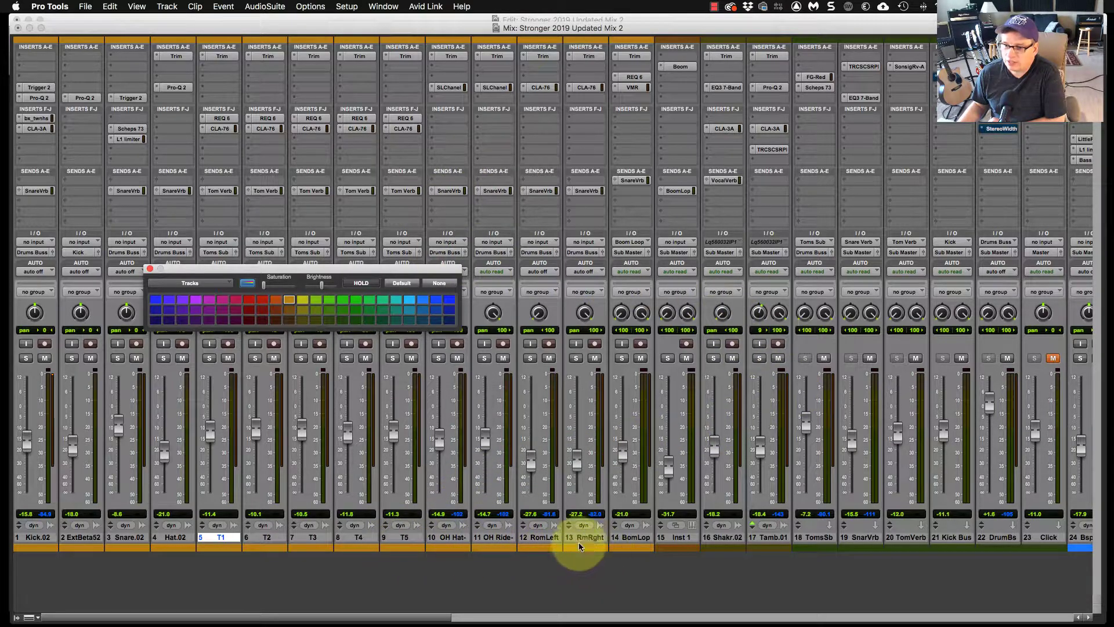
pyautogui.moveTo(262, 283); pyautogui.dragTo(292, 290)
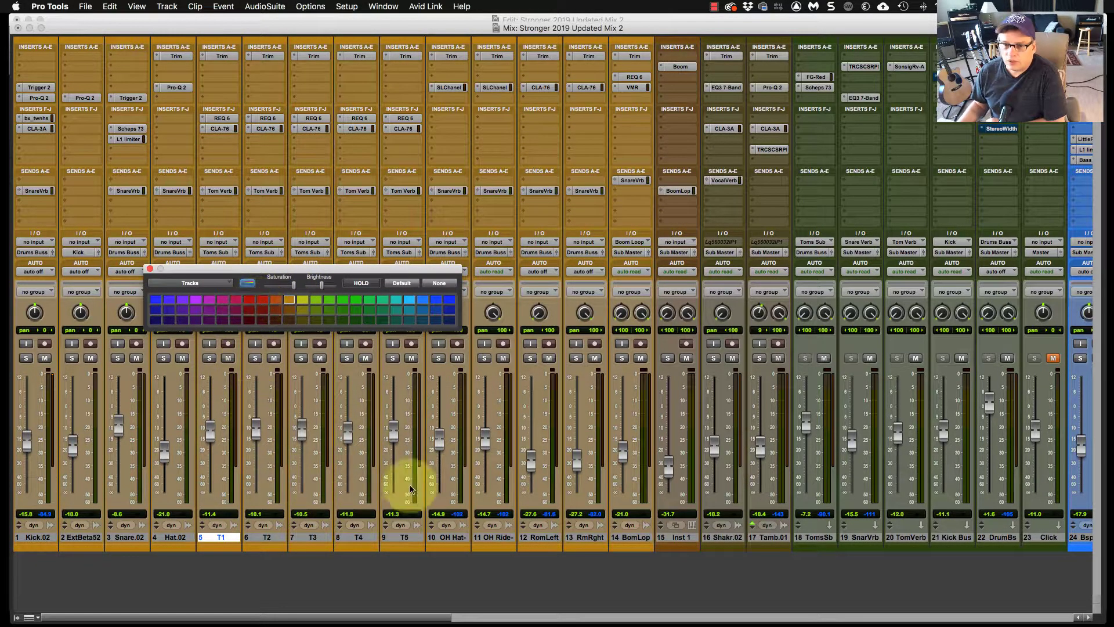
# Step: Scroll the mixer right to show the blue bass and green guitar strips, tracks 15–37
pyautogui.click(113, 617)
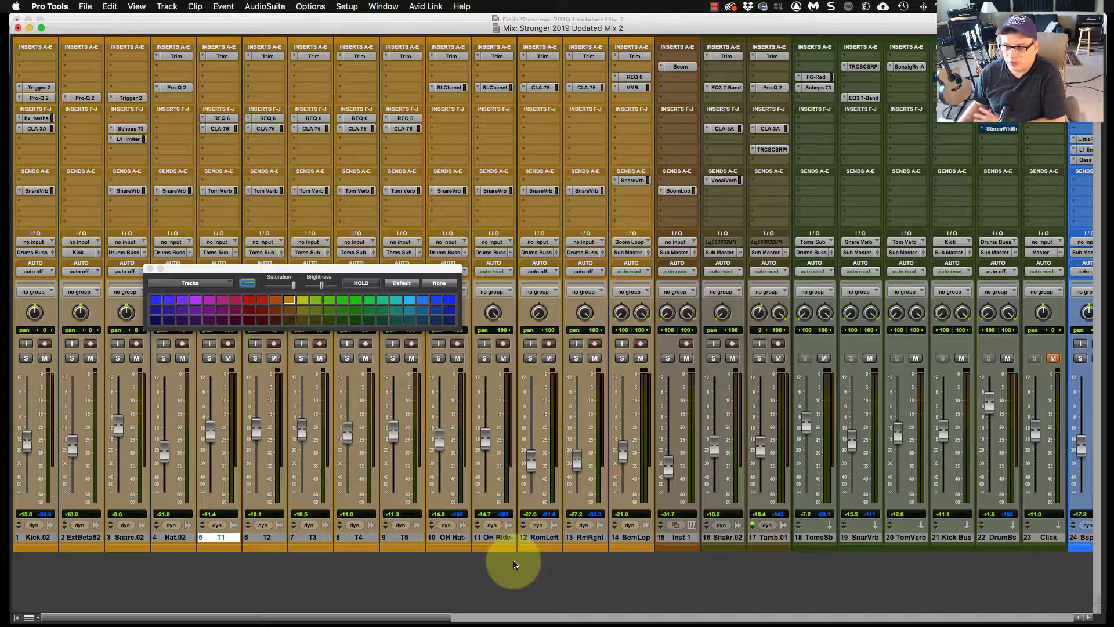
pyautogui.hscroll(2, 313, 608)
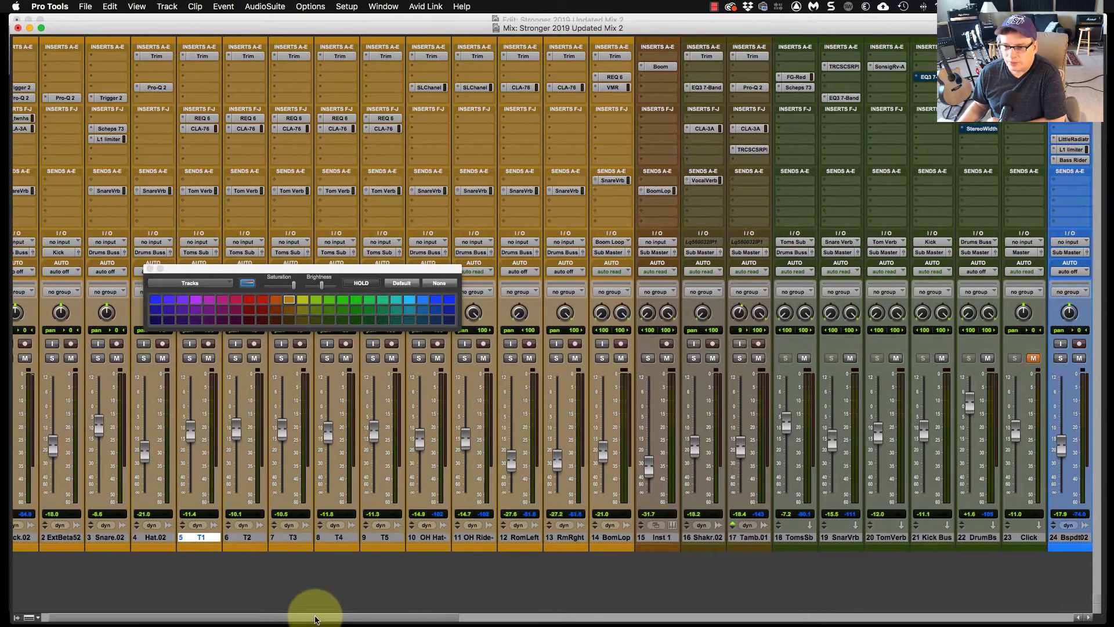
pyautogui.moveTo(316, 620); pyautogui.dragTo(381, 621)
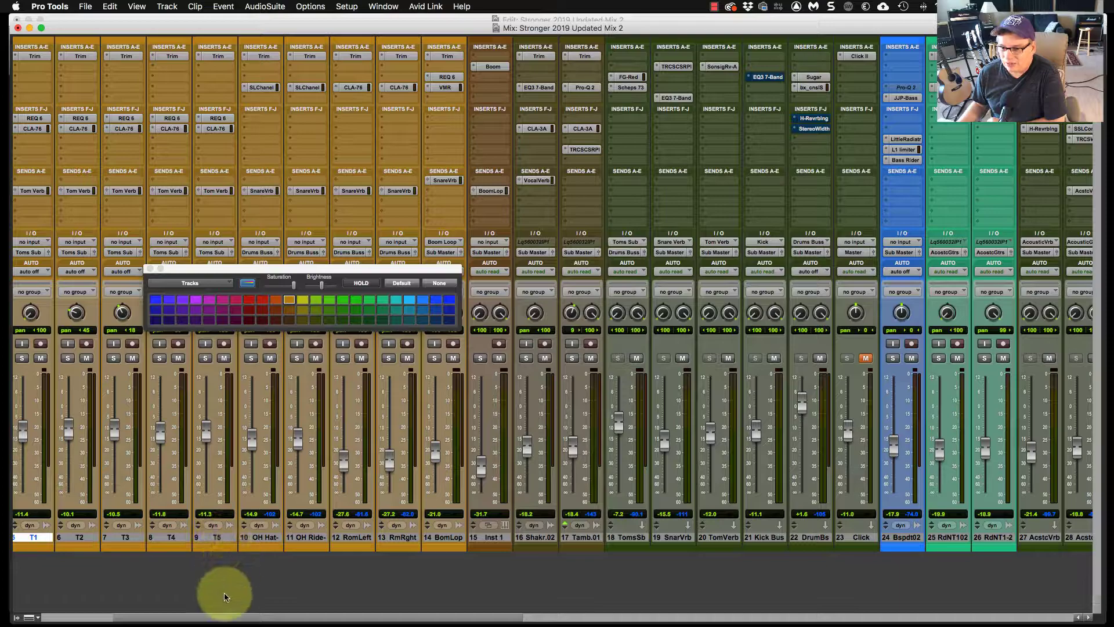
pyautogui.hscroll(3, 325, 557)
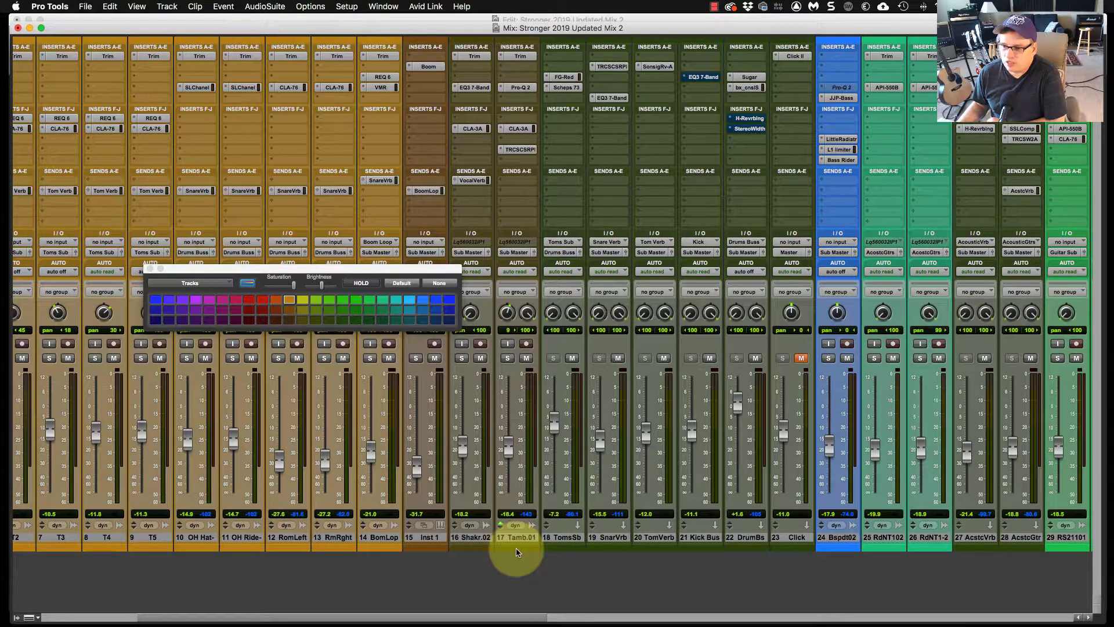
pyautogui.hscroll(1, 516, 551)
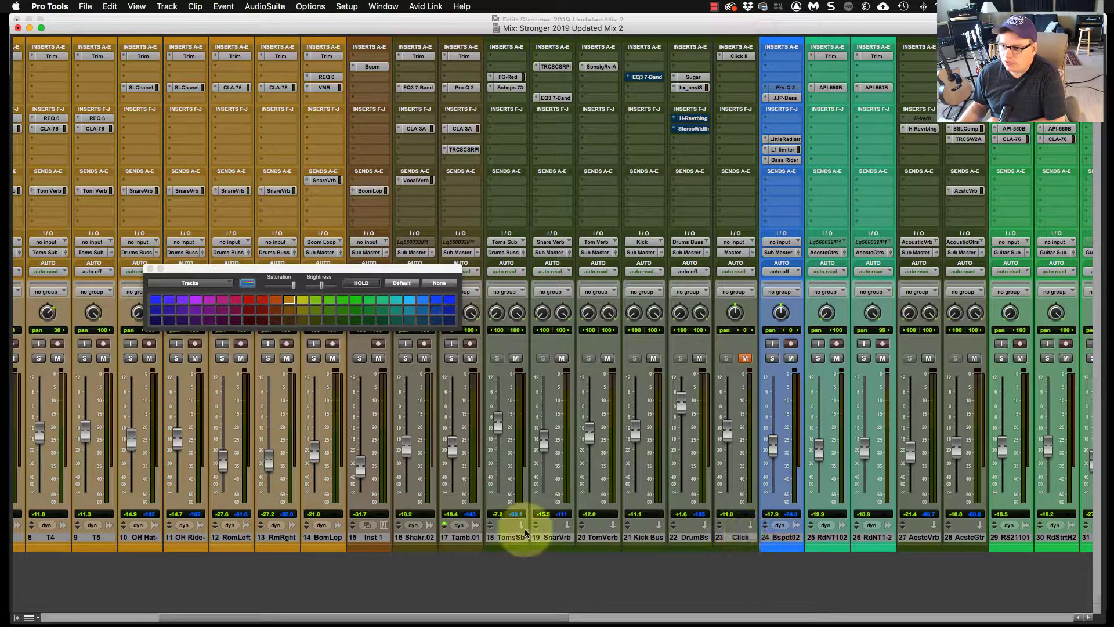
# Step: Move the Color Palette lower left and check the colors of tracks Bspdt02, 25 and RdNT1-2
pyautogui.moveTo(292, 618); pyautogui.dragTo(436, 618)
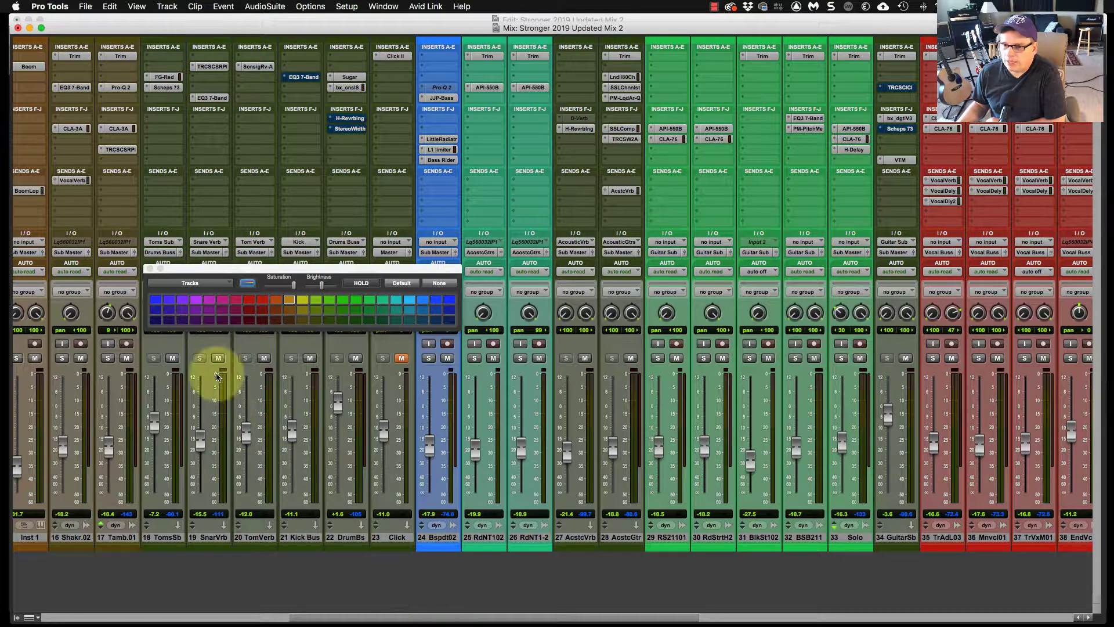
pyautogui.moveTo(304, 271); pyautogui.dragTo(217, 284)
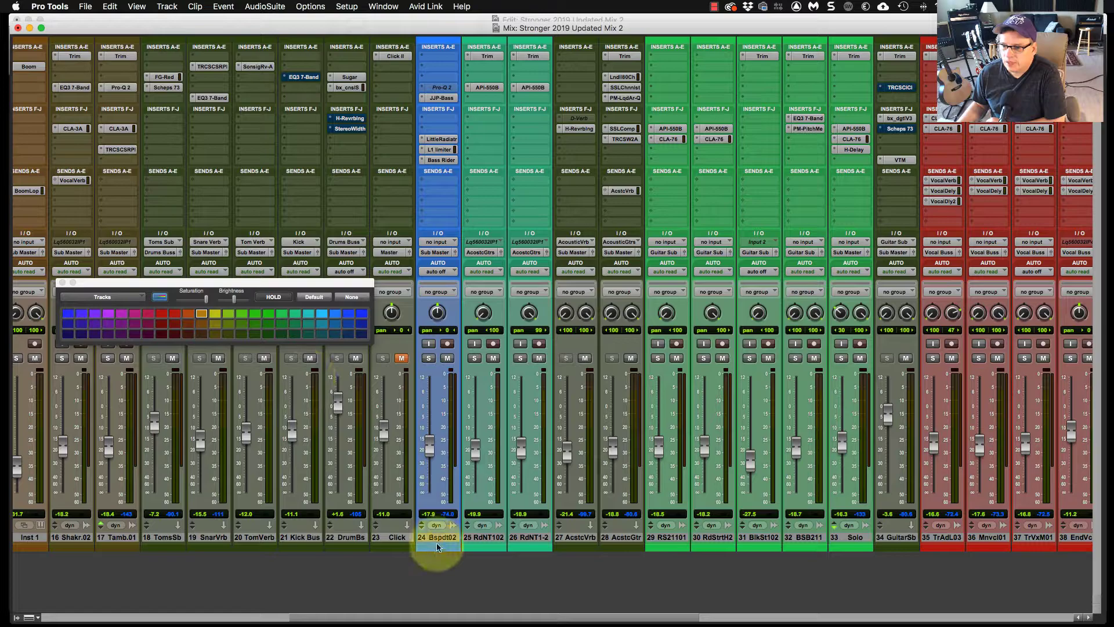
pyautogui.click(439, 538)
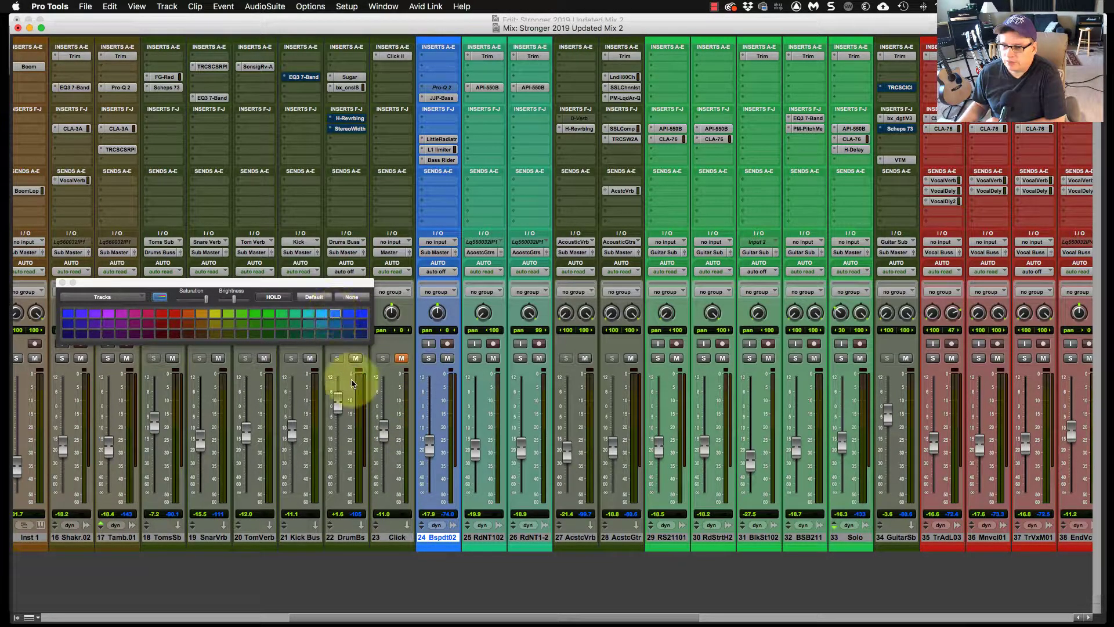
pyautogui.click(492, 538)
pyautogui.click(512, 538)
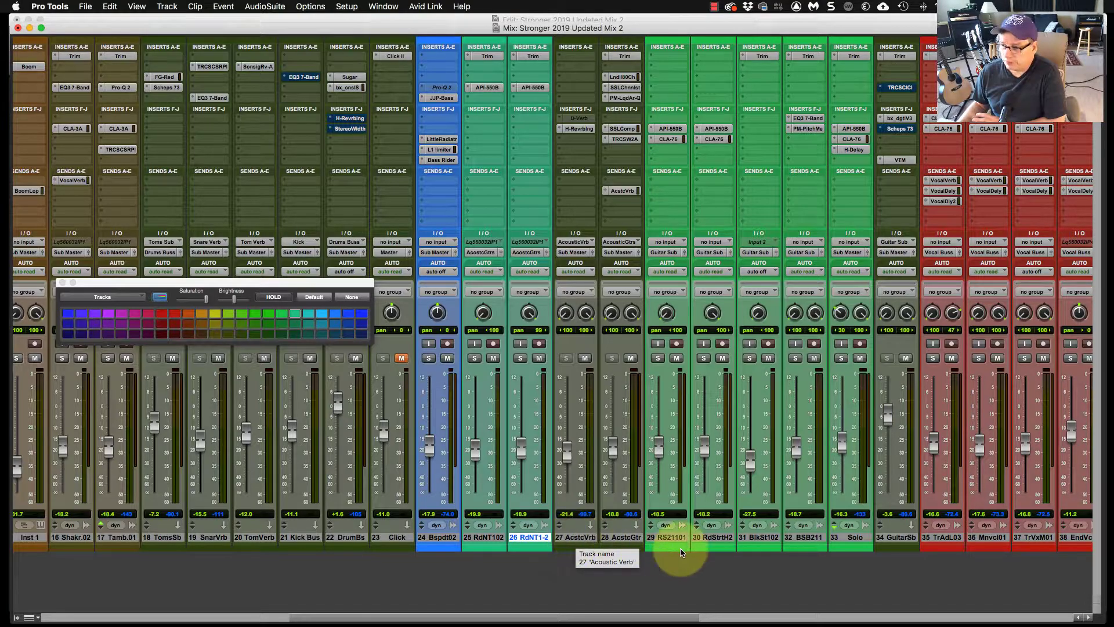
# Step: Scroll to the vocal strips and check the colors of Audio 26 and Hrmny21
pyautogui.hscroll(3, 679, 537)
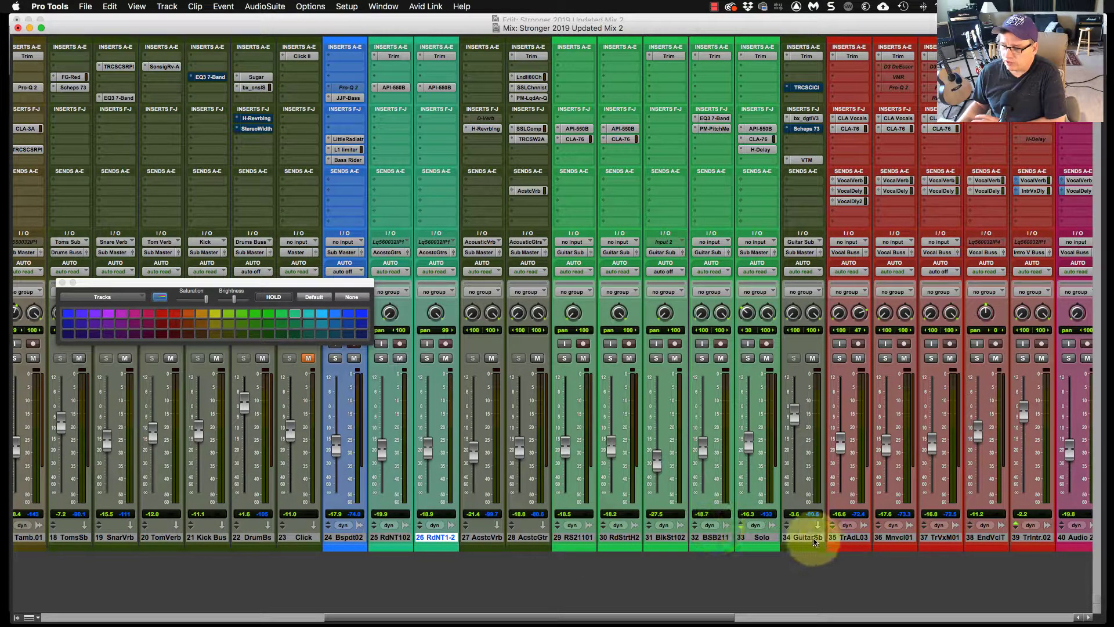
pyautogui.hscroll(4, 806, 539)
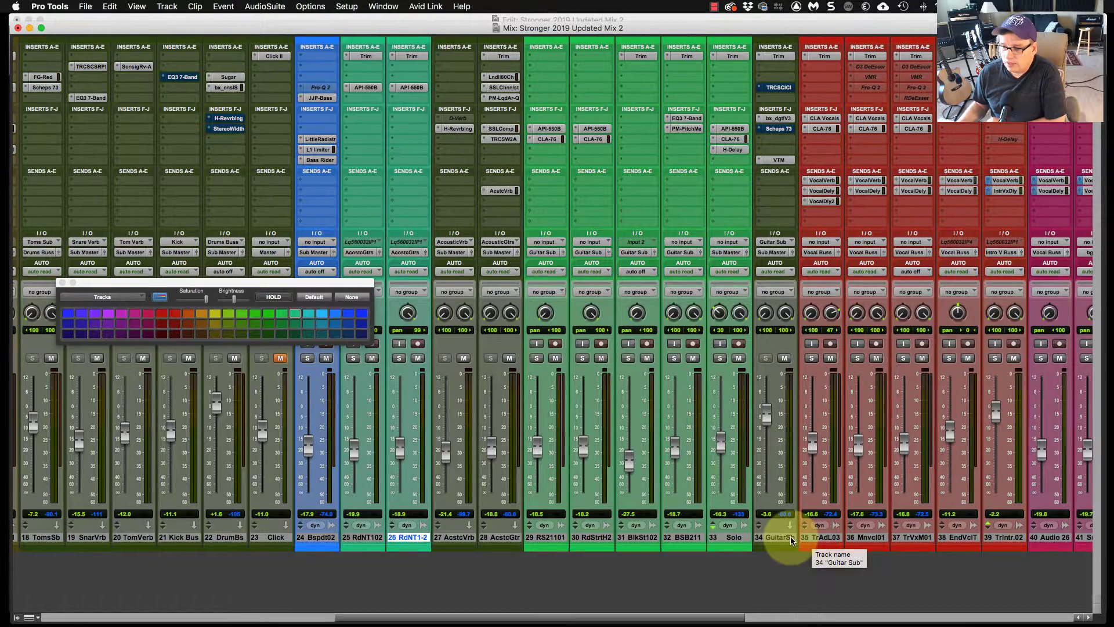
pyautogui.hscroll(5, 790, 539)
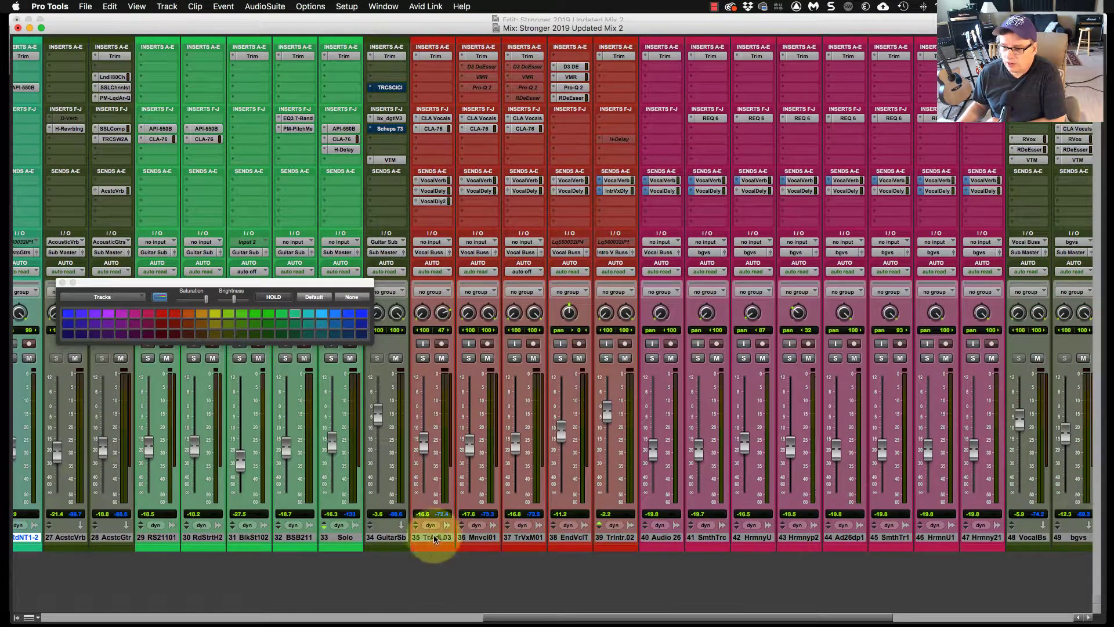
pyautogui.hscroll(1, 493, 531)
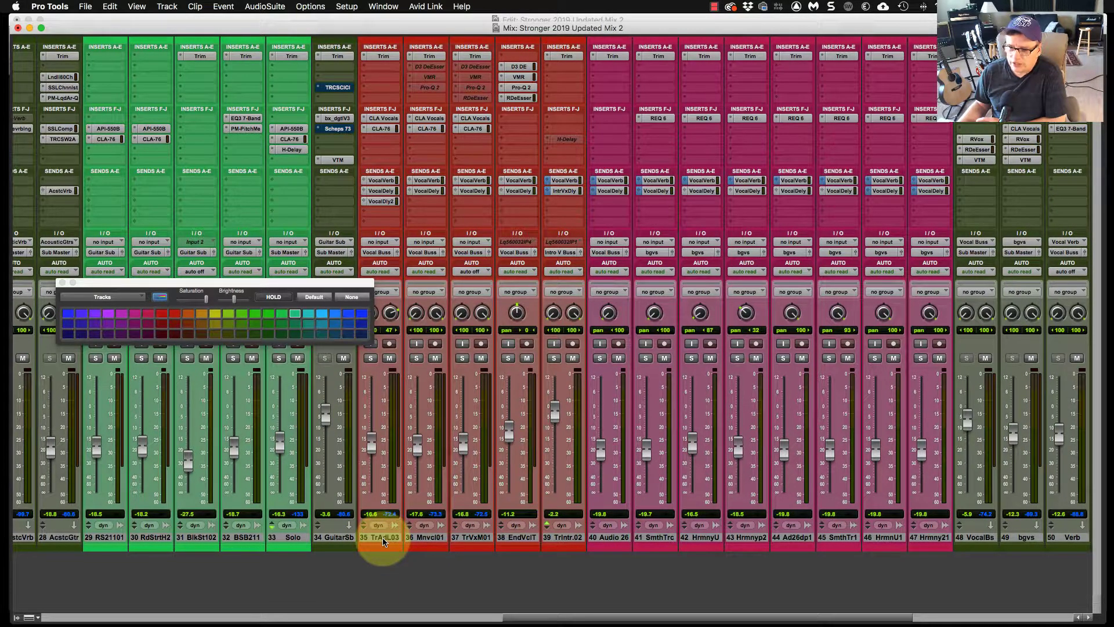
pyautogui.click(609, 538)
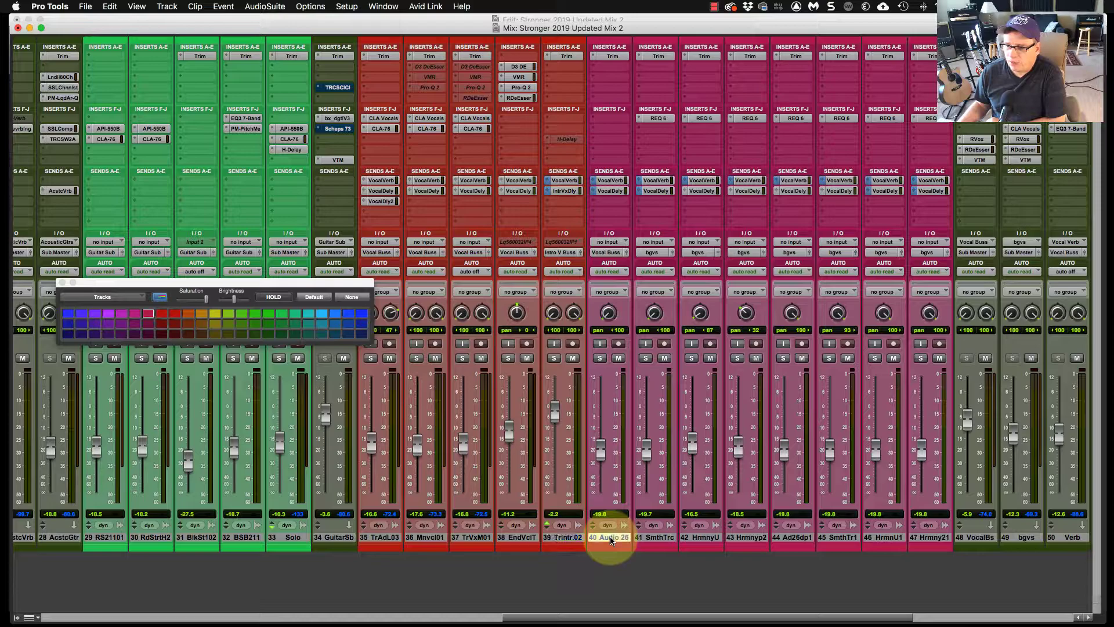
pyautogui.click(931, 537)
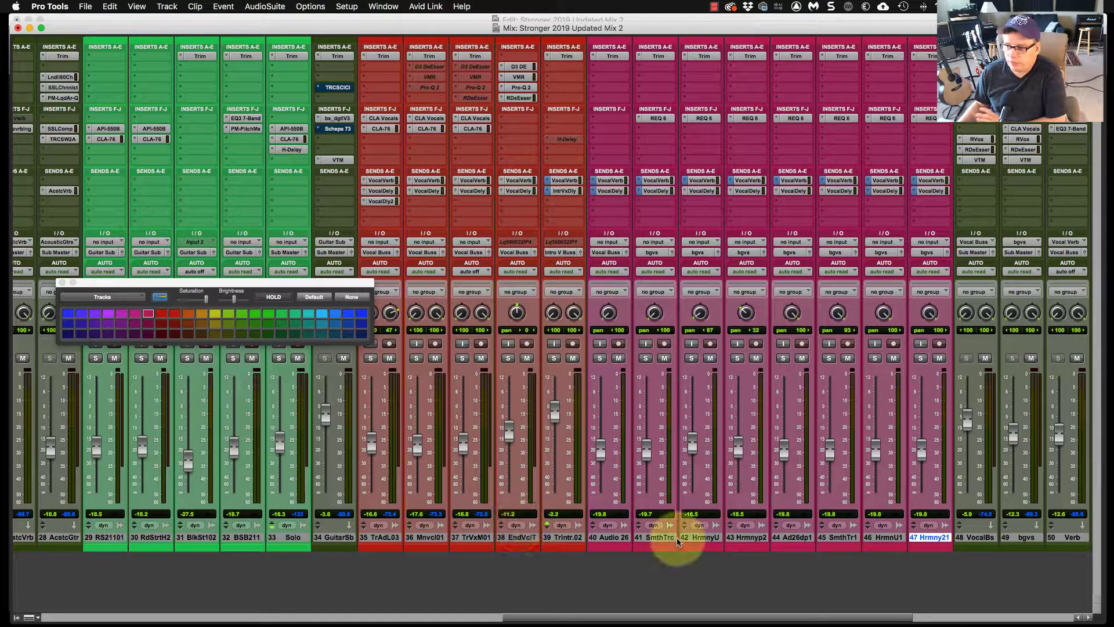
pyautogui.hscroll(1, 677, 541)
pyautogui.hscroll(10, 677, 541)
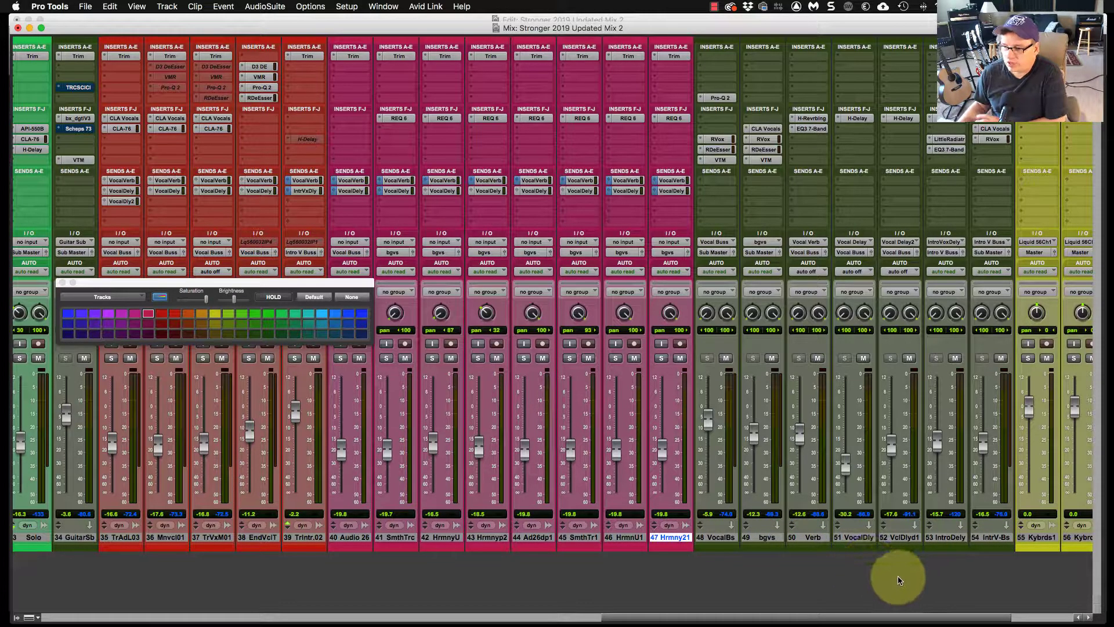
pyautogui.hscroll(4, 898, 580)
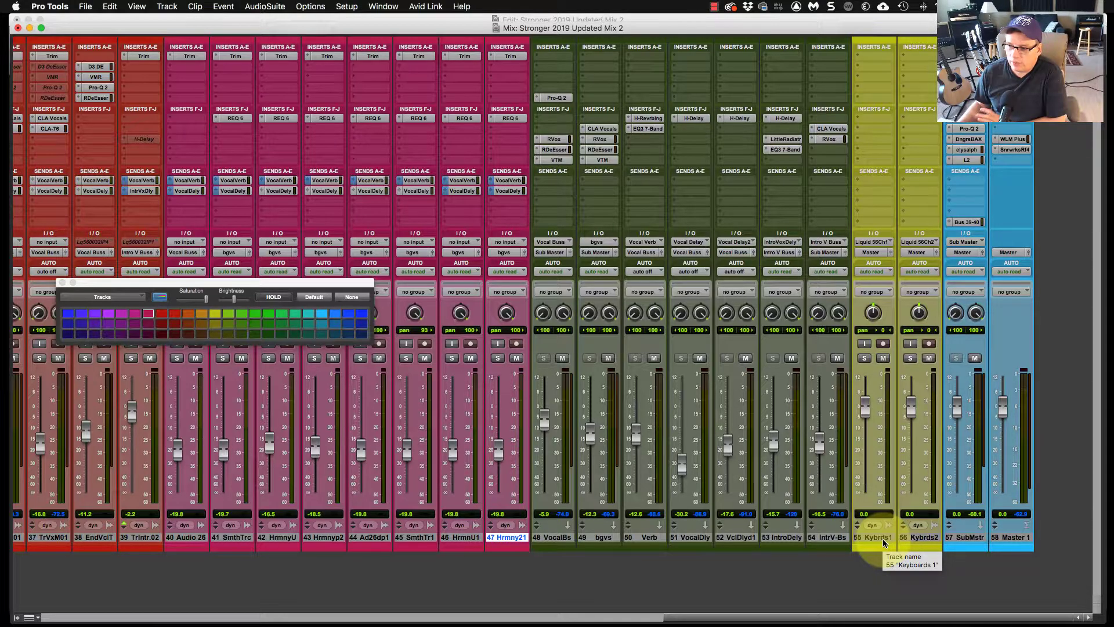
pyautogui.click(882, 539)
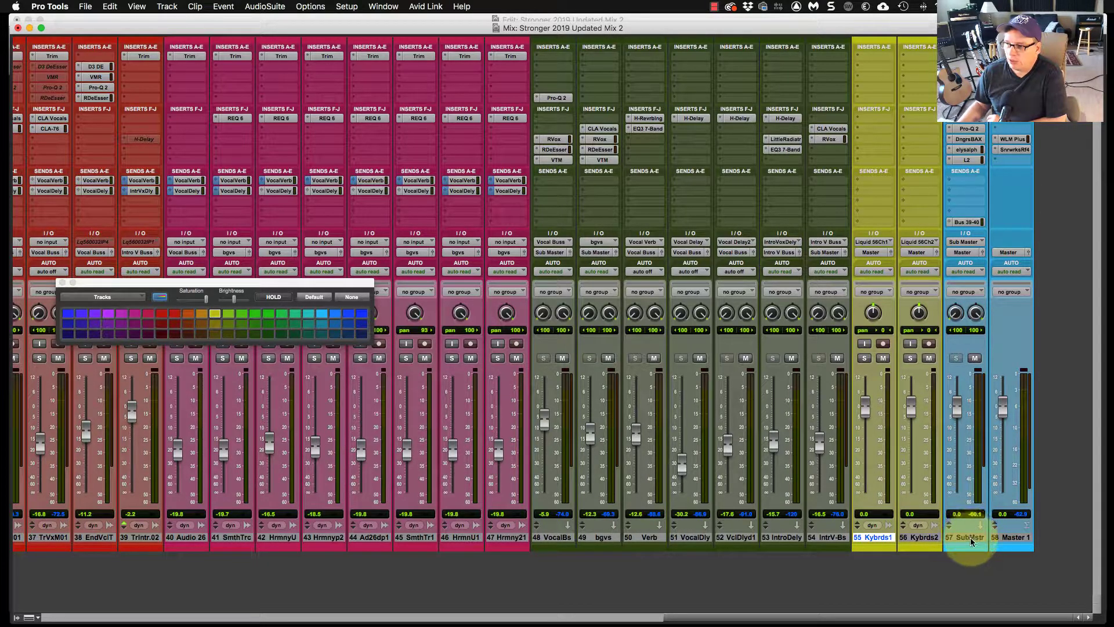
pyautogui.click(1007, 540)
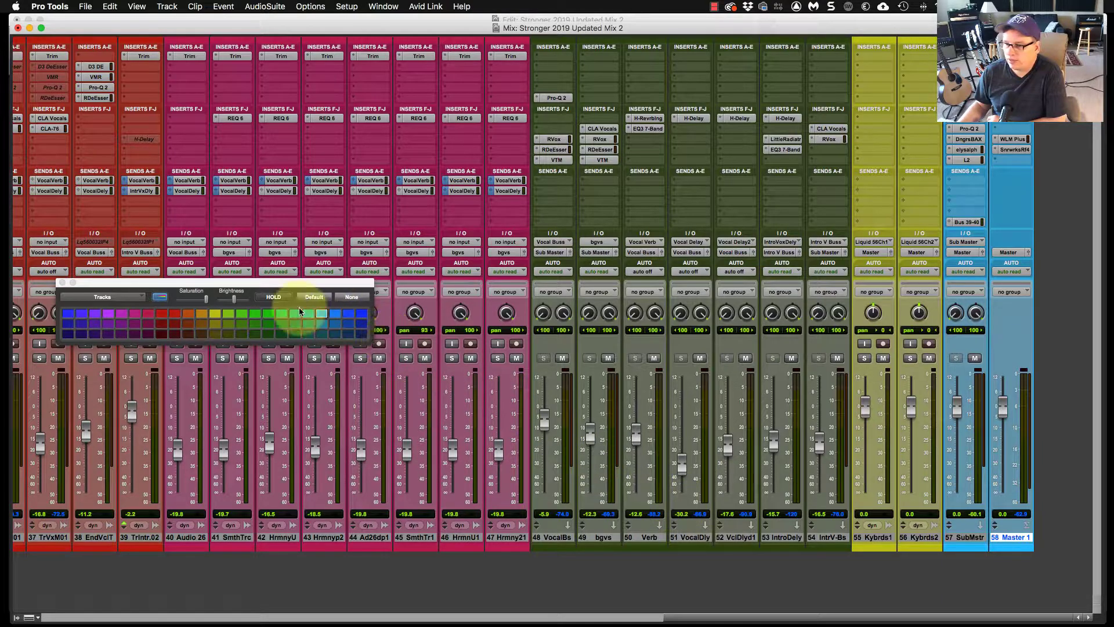
# Step: Close the Color Palette and scroll across the tinted mixer strips from acoustic guitars to Master 1
pyautogui.click(62, 283)
pyautogui.moveTo(712, 620); pyautogui.dragTo(304, 614)
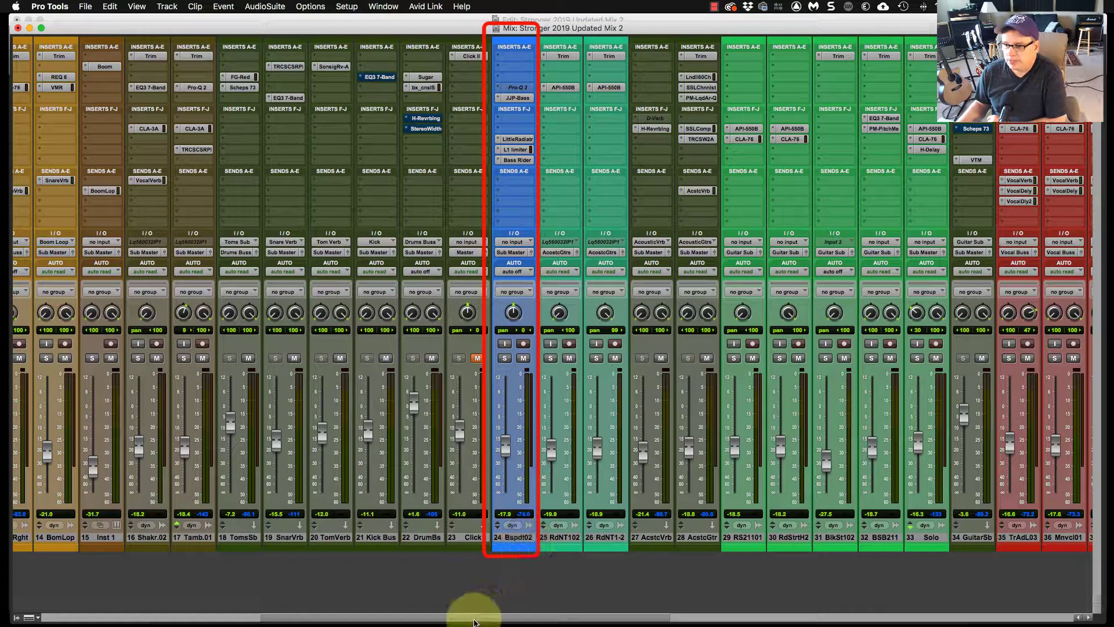
pyautogui.moveTo(474, 620); pyautogui.dragTo(743, 620)
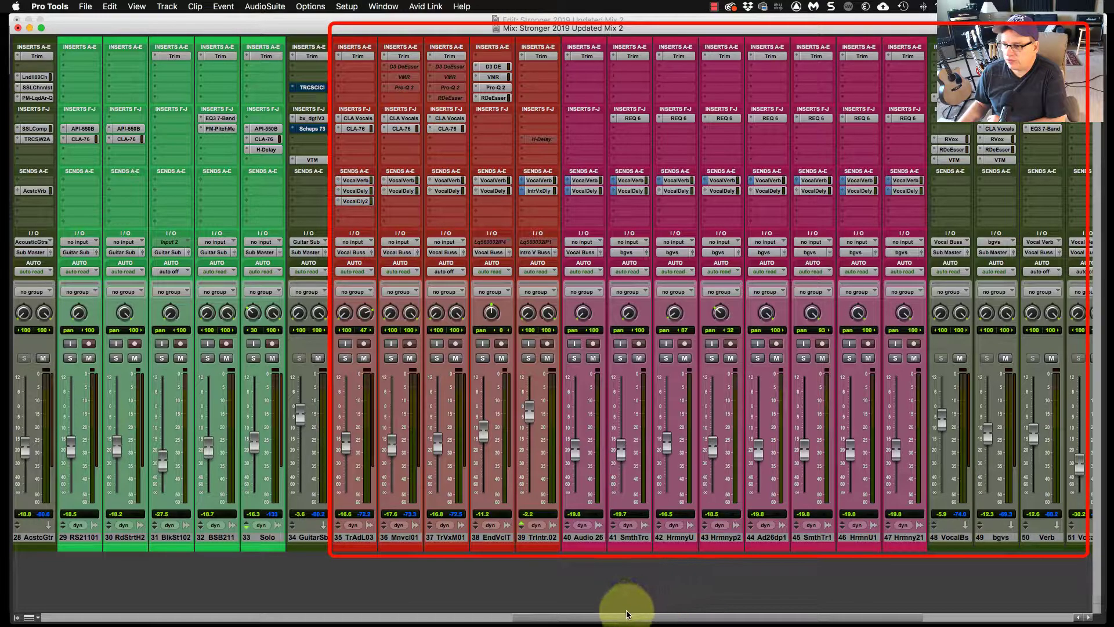
pyautogui.moveTo(622, 619); pyautogui.dragTo(778, 617)
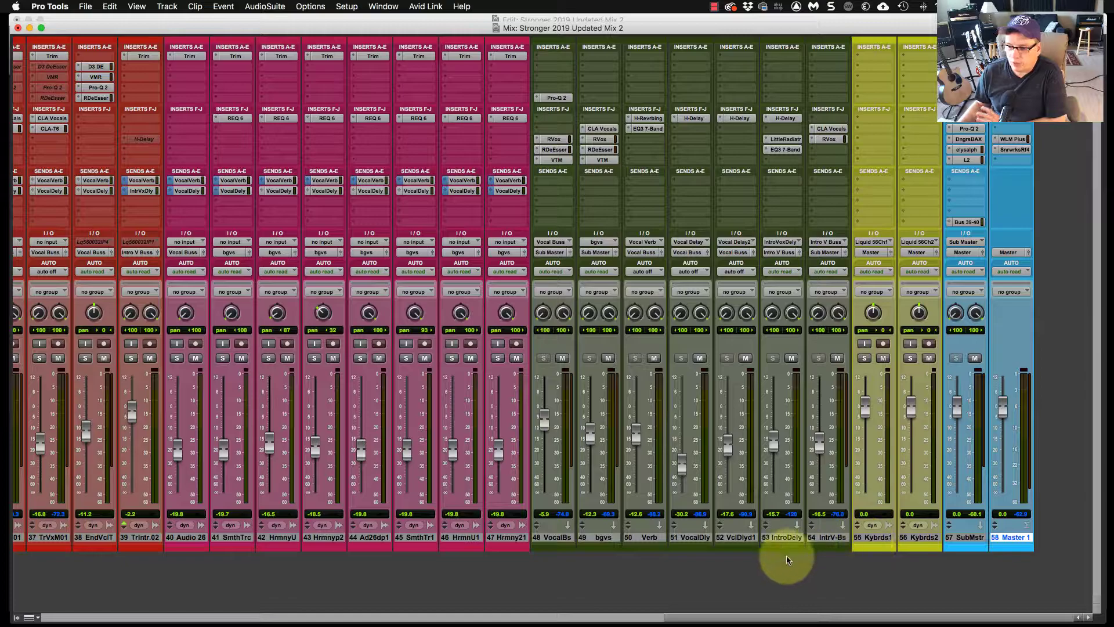
pyautogui.hscroll(-20, 761, 210)
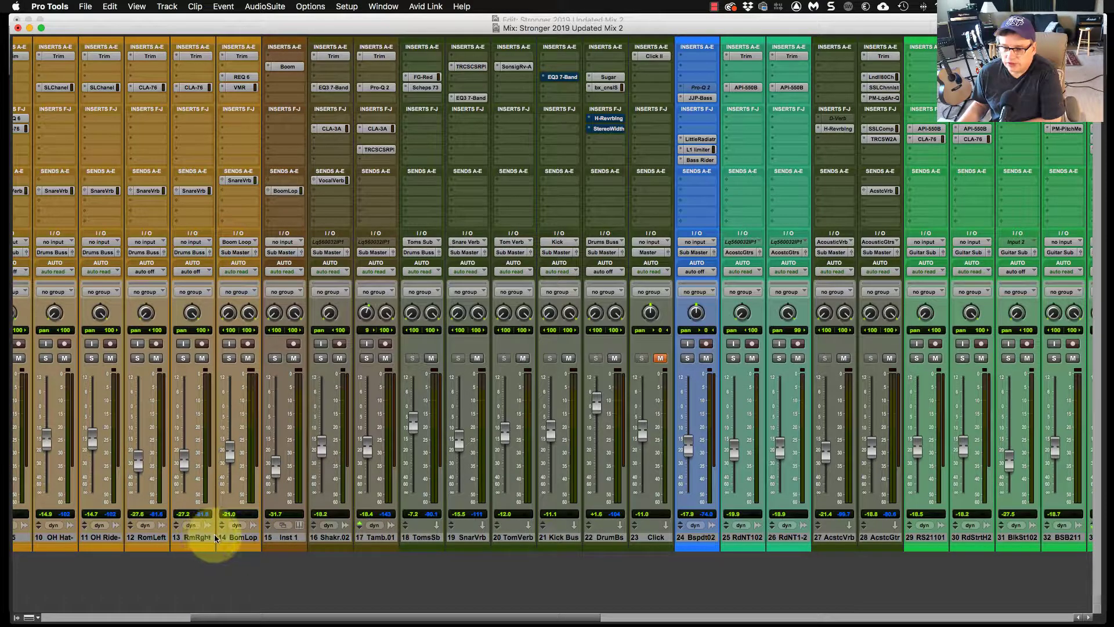
pyautogui.hscroll(-4, 242, 537)
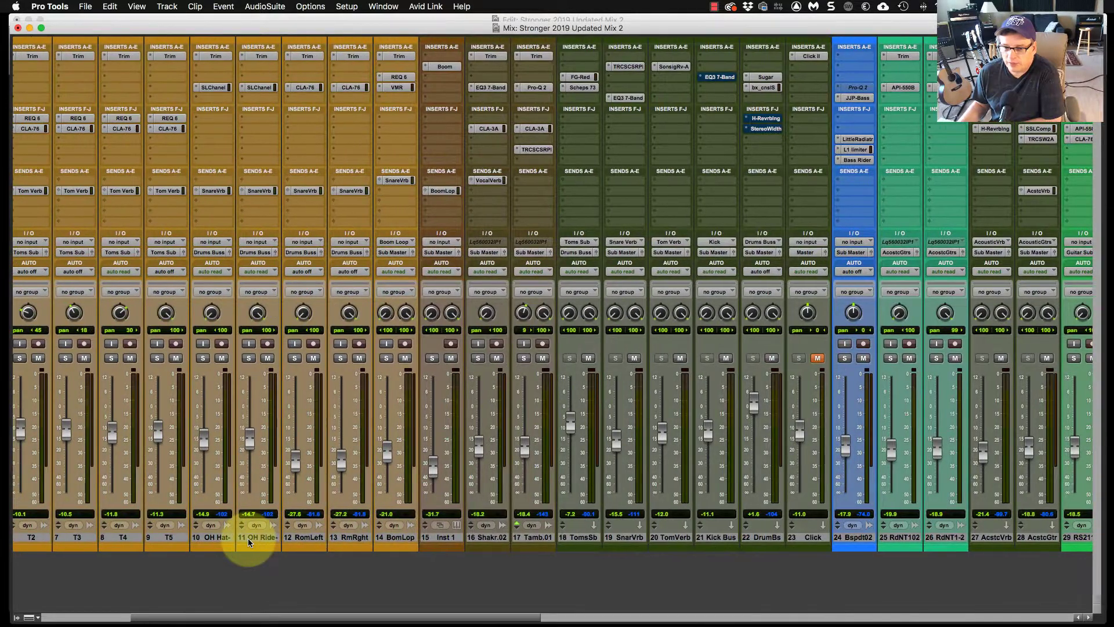
pyautogui.hscroll(2, 570, 555)
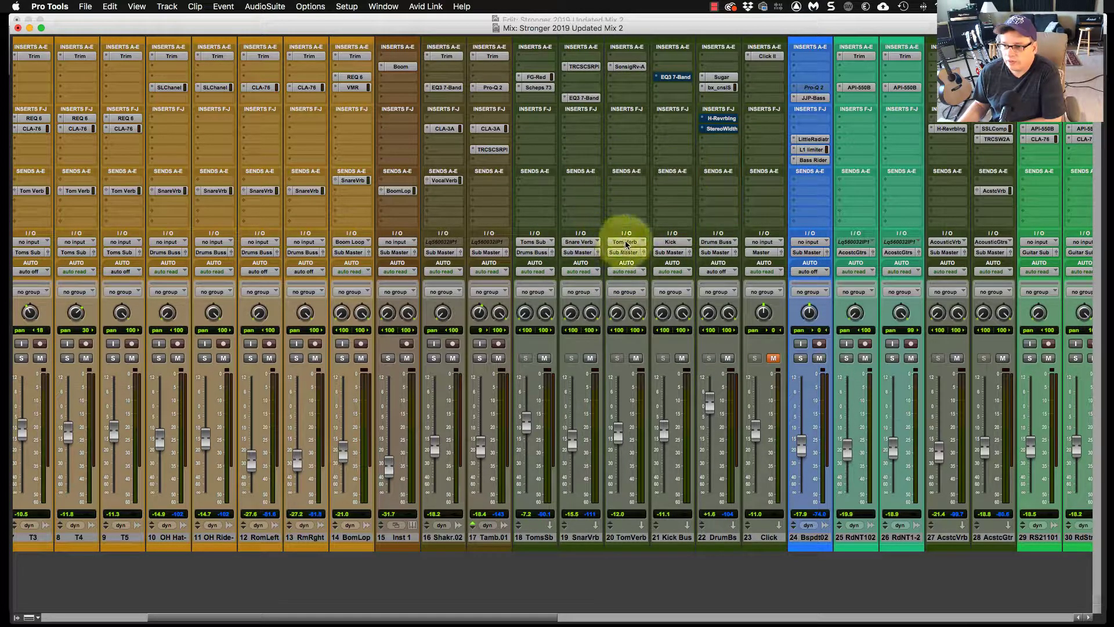
pyautogui.hscroll(15, 618, 241)
pyautogui.hscroll(2, 618, 241)
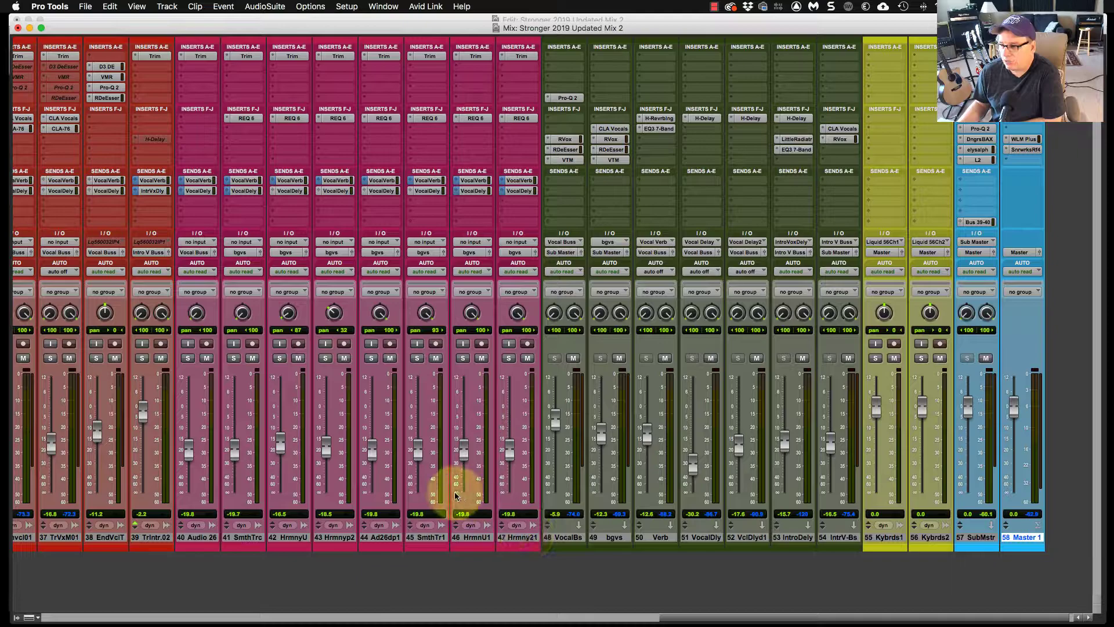
pyautogui.hscroll(1, 499, 492)
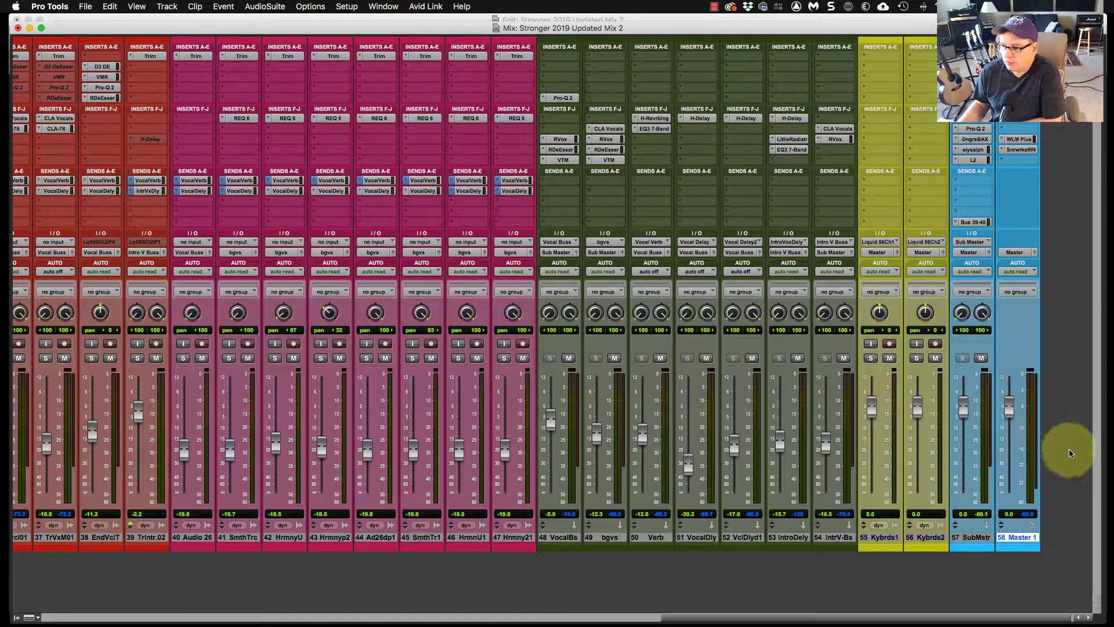
pyautogui.hscroll(-8, 425, 444)
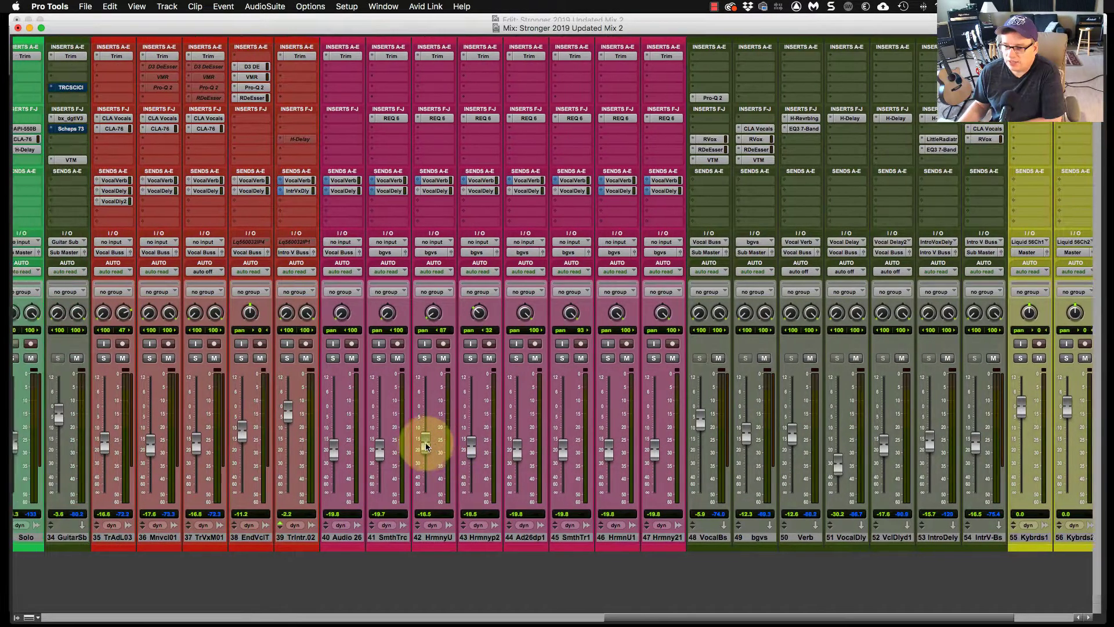
pyautogui.hscroll(-18, 426, 446)
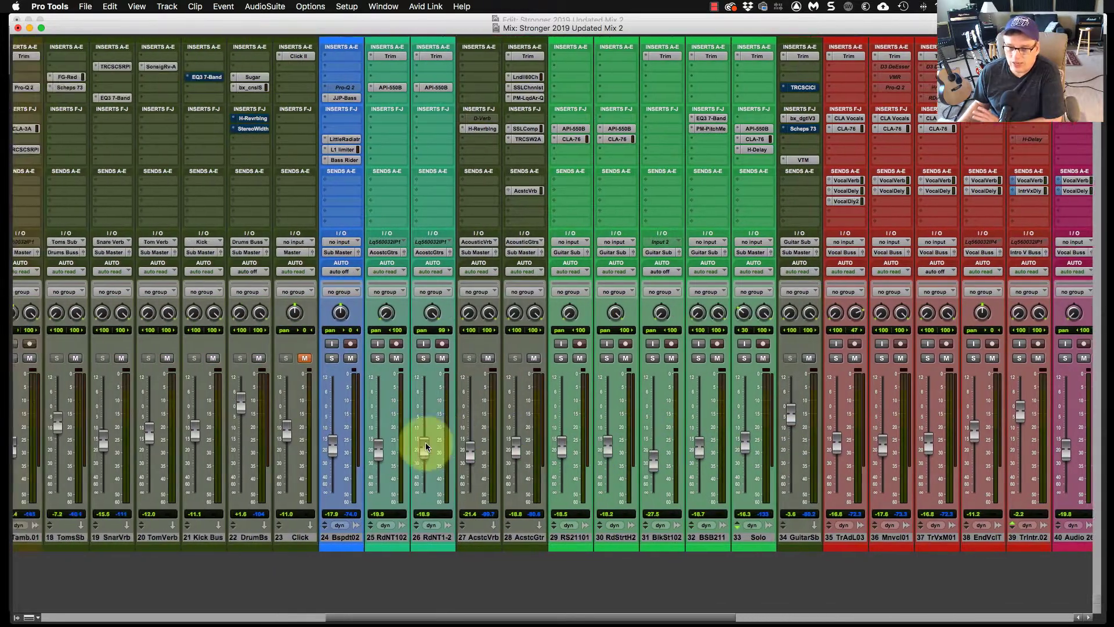
pyautogui.hscroll(-13, 426, 442)
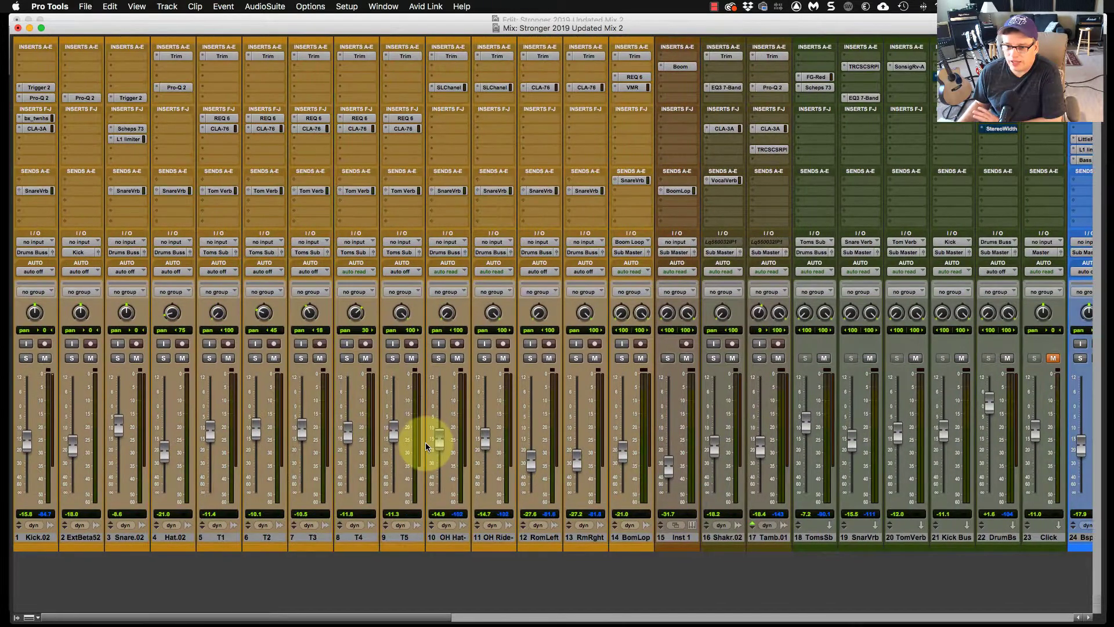
pyautogui.hscroll(2, 485, 449)
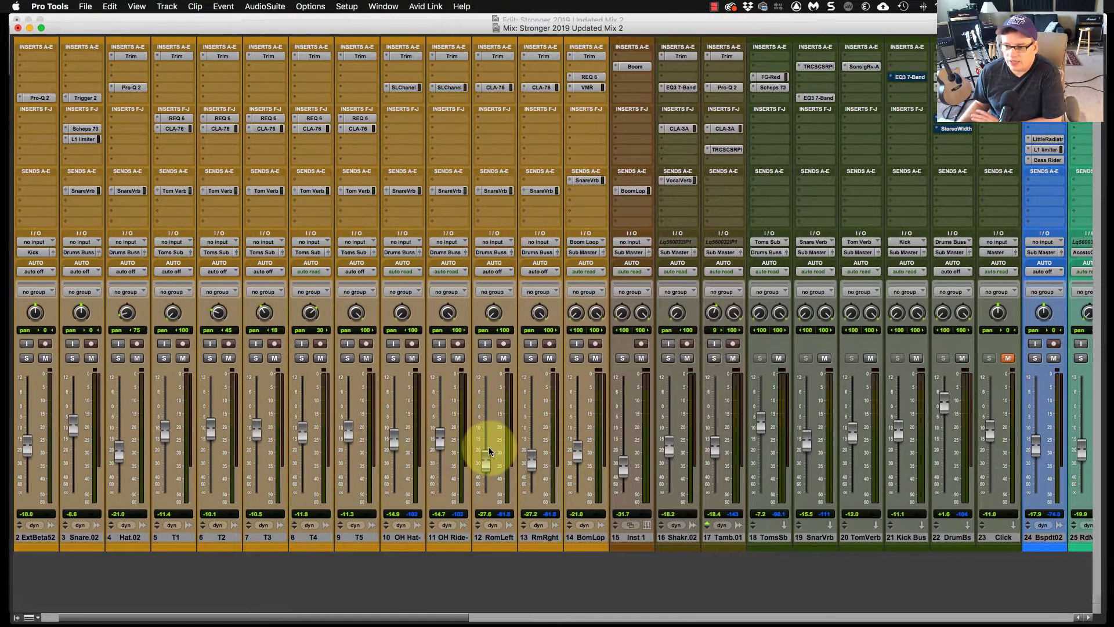
pyautogui.hscroll(6, 486, 449)
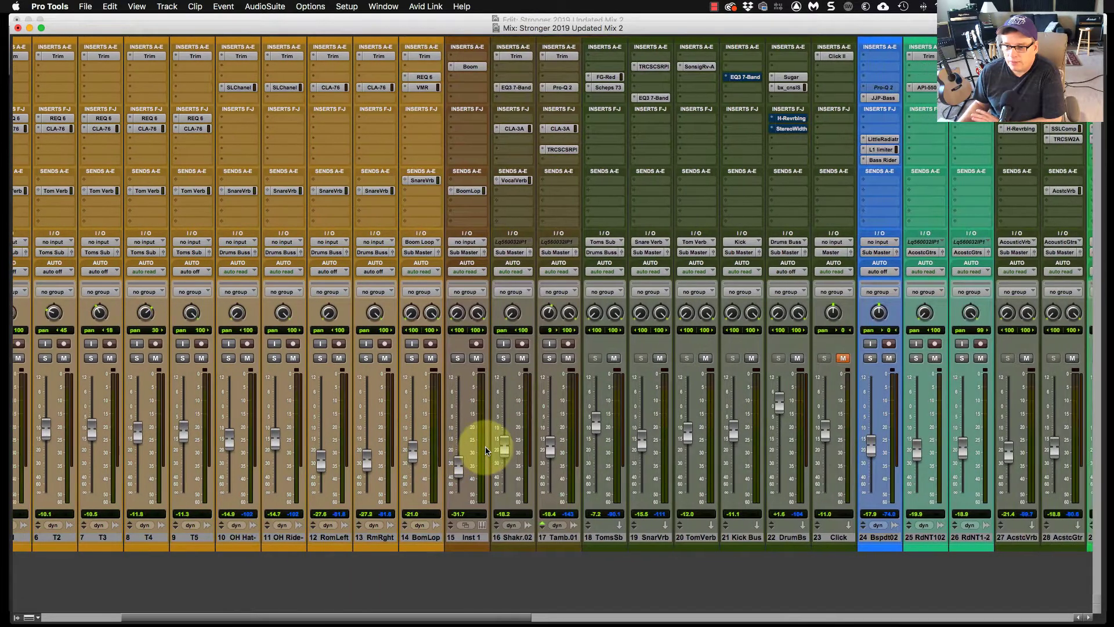
pyautogui.hscroll(5, 487, 450)
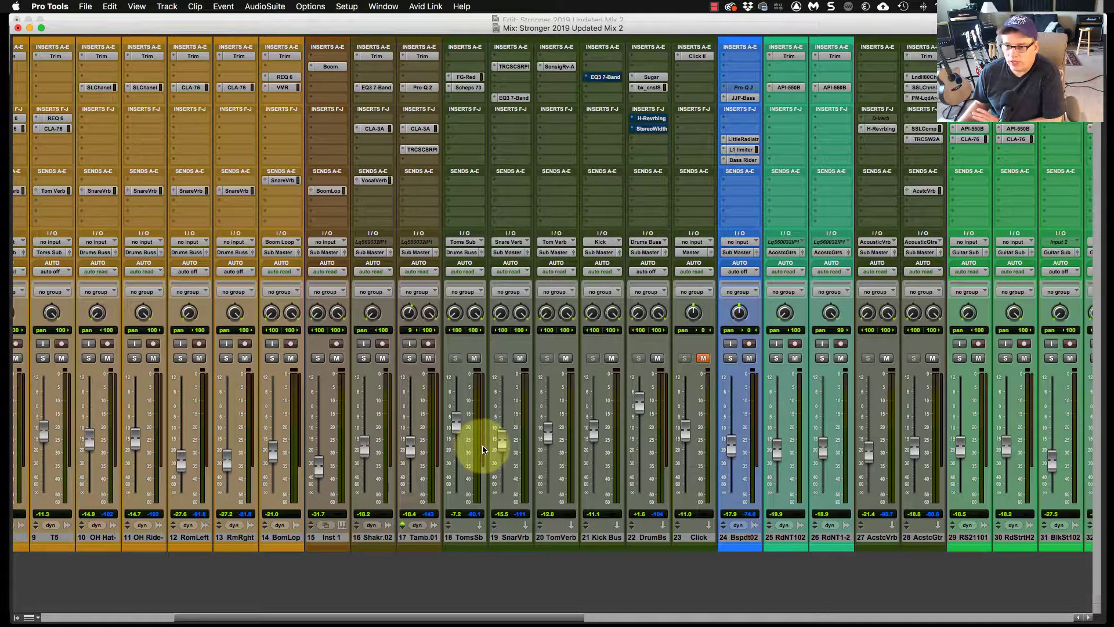
pyautogui.hscroll(6, 481, 445)
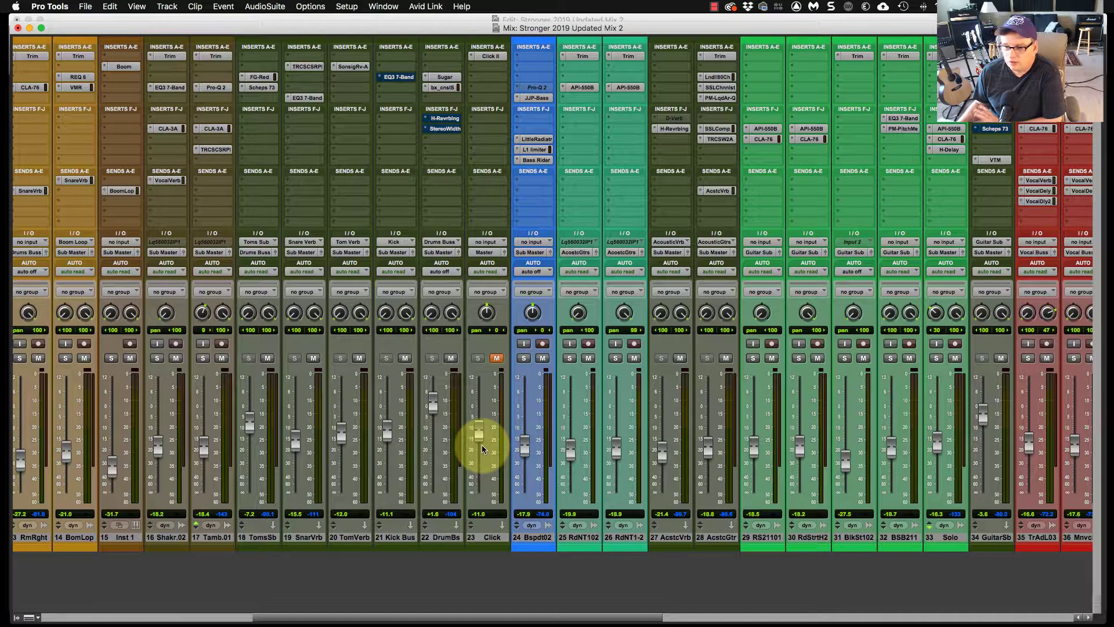
pyautogui.hscroll(3, 482, 444)
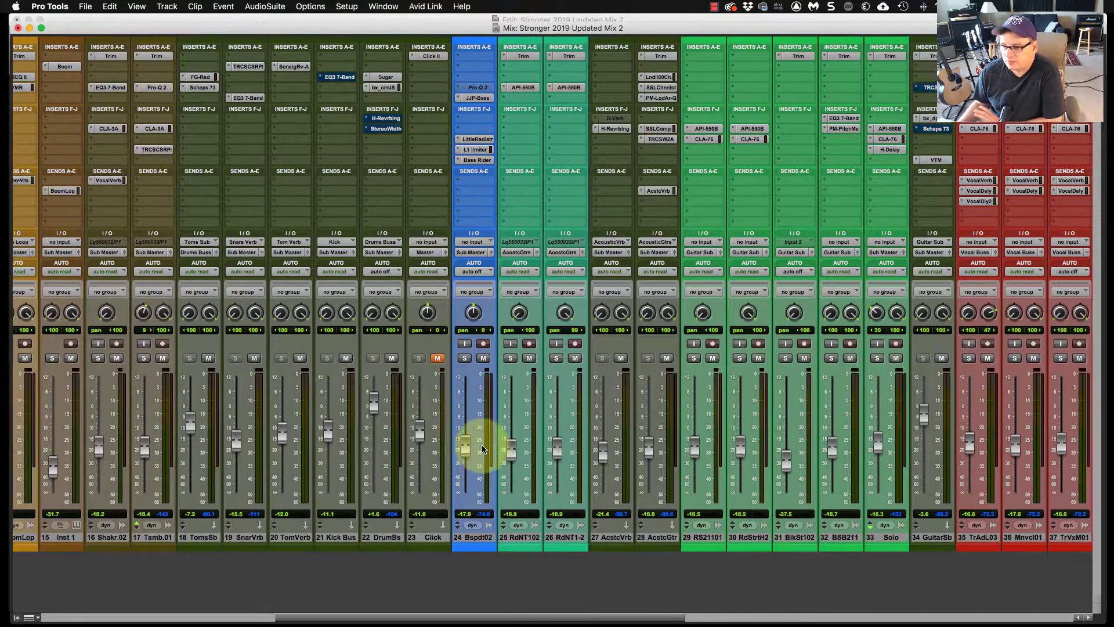
pyautogui.hscroll(8, 482, 444)
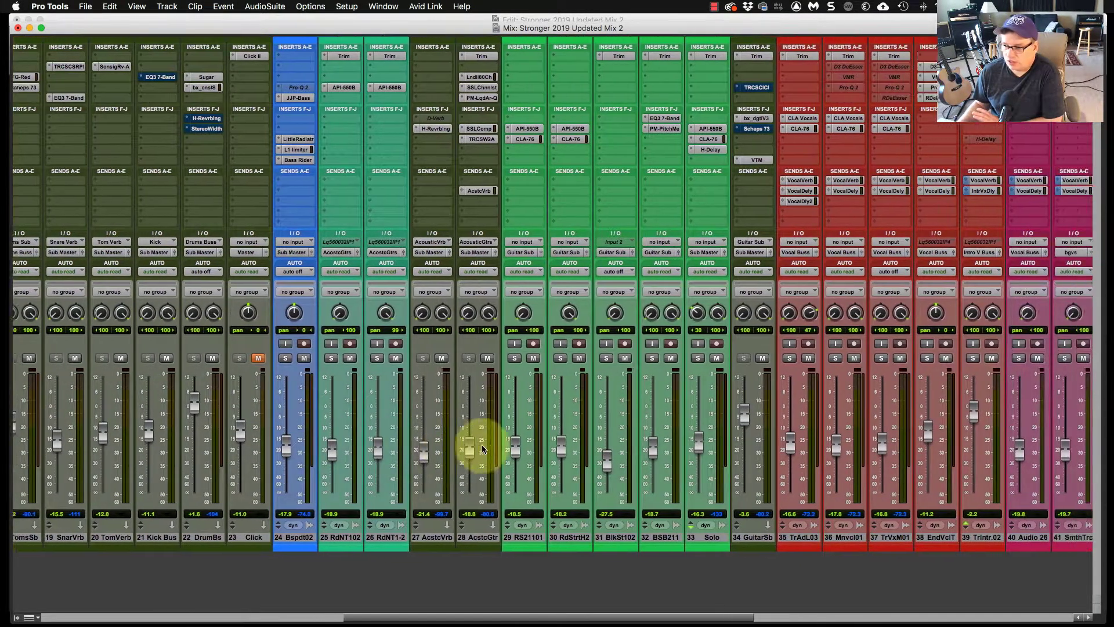
pyautogui.hscroll(15, 483, 448)
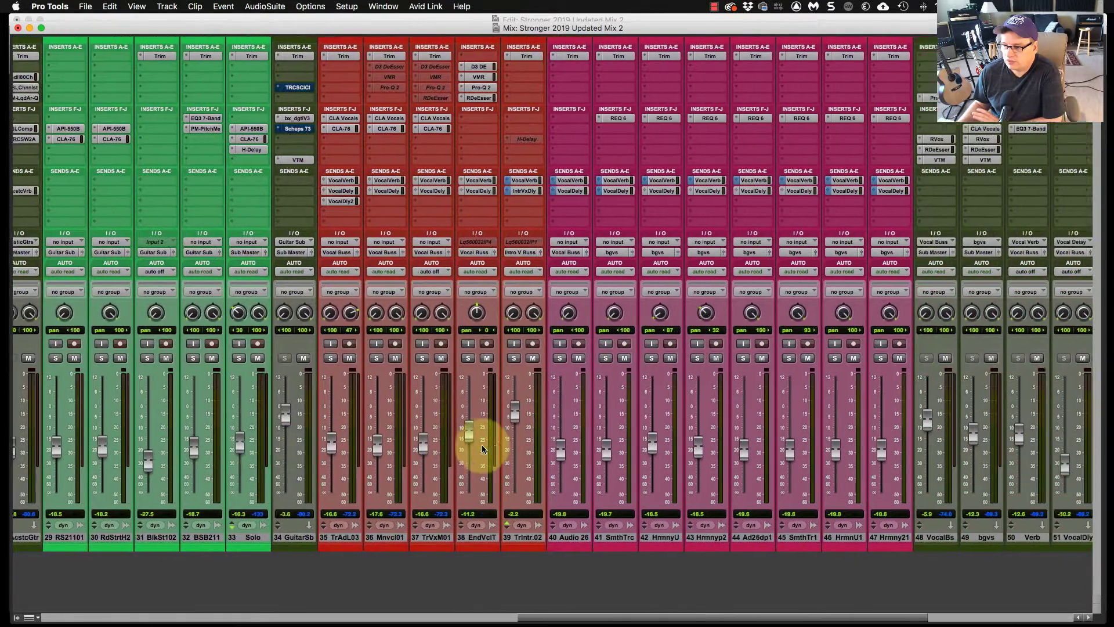
pyautogui.hscroll(8, 482, 448)
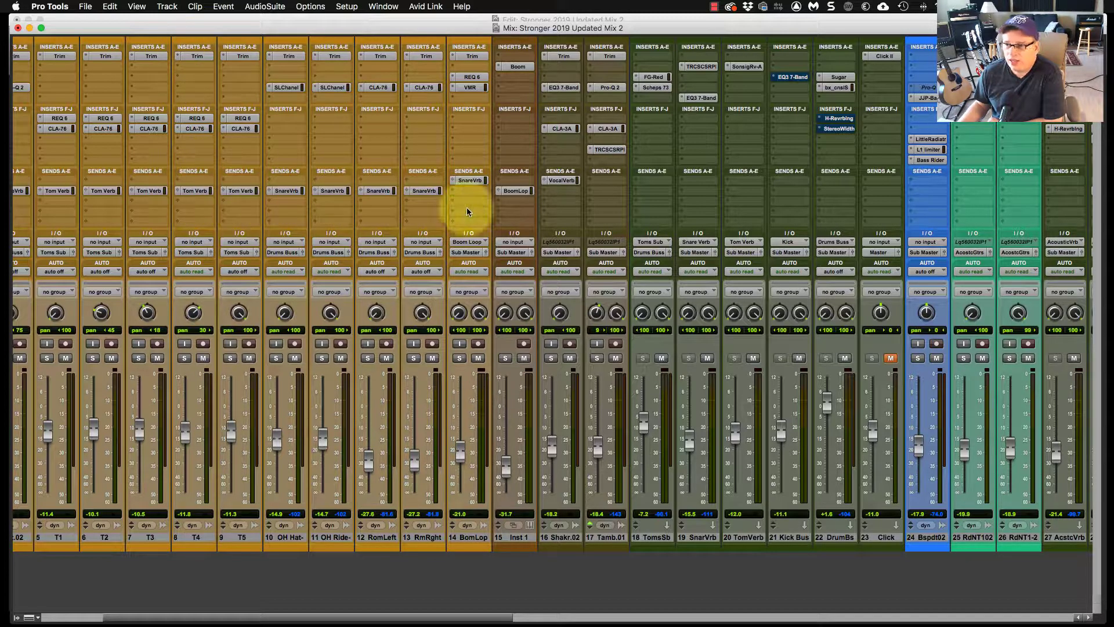
pyautogui.hscroll(6, 463, 209)
pyautogui.hscroll(15, 463, 210)
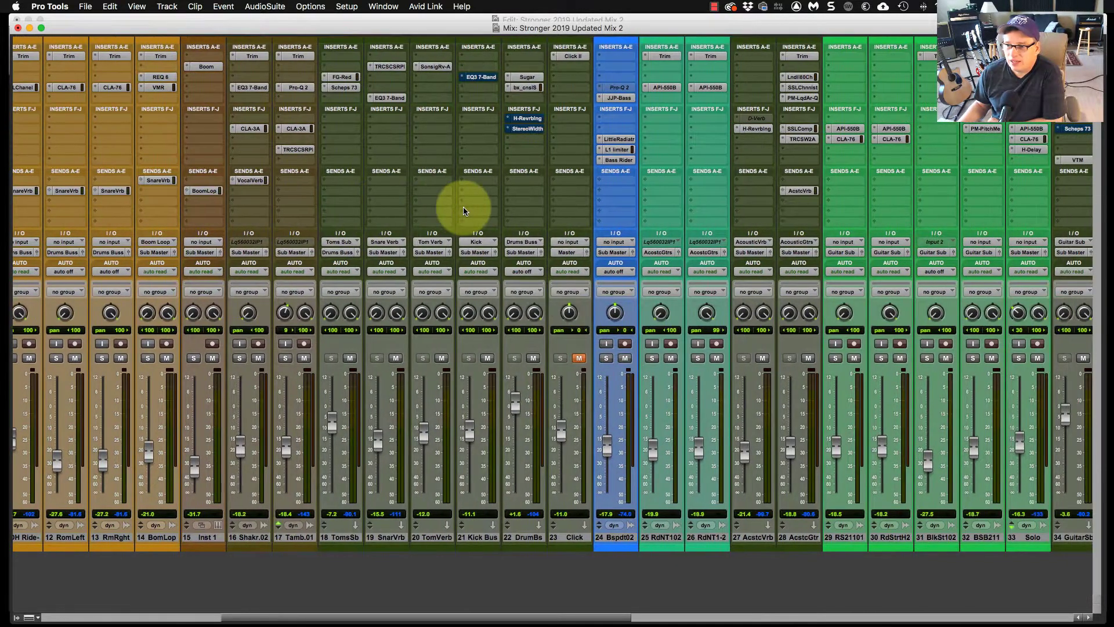
pyautogui.hscroll(-20, 462, 207)
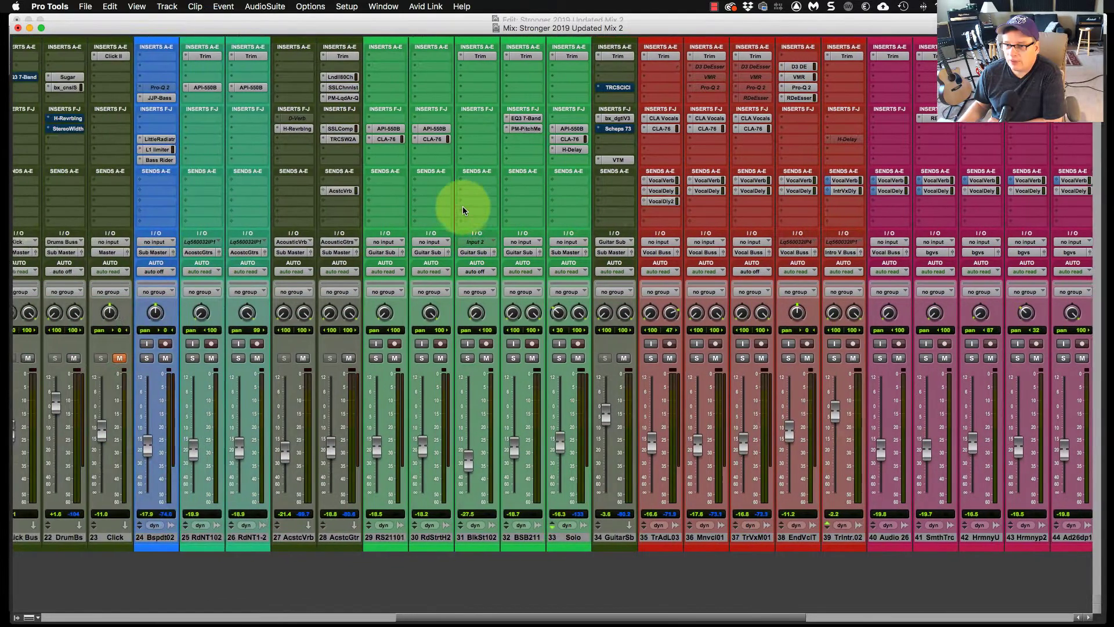
pyautogui.hscroll(14, 461, 206)
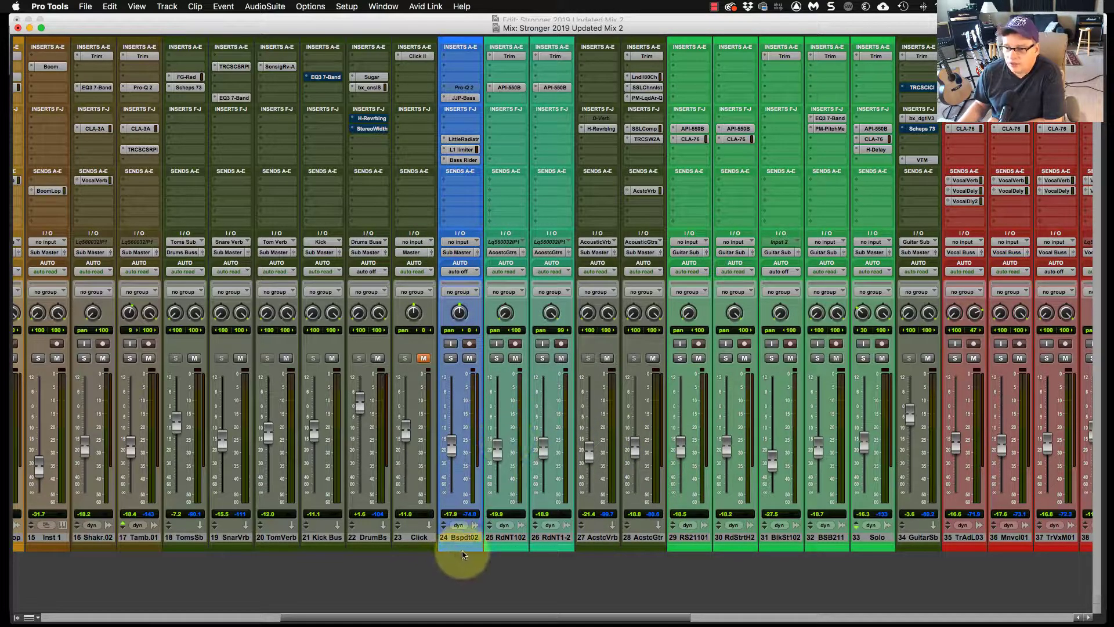
pyautogui.hscroll(3, 834, 388)
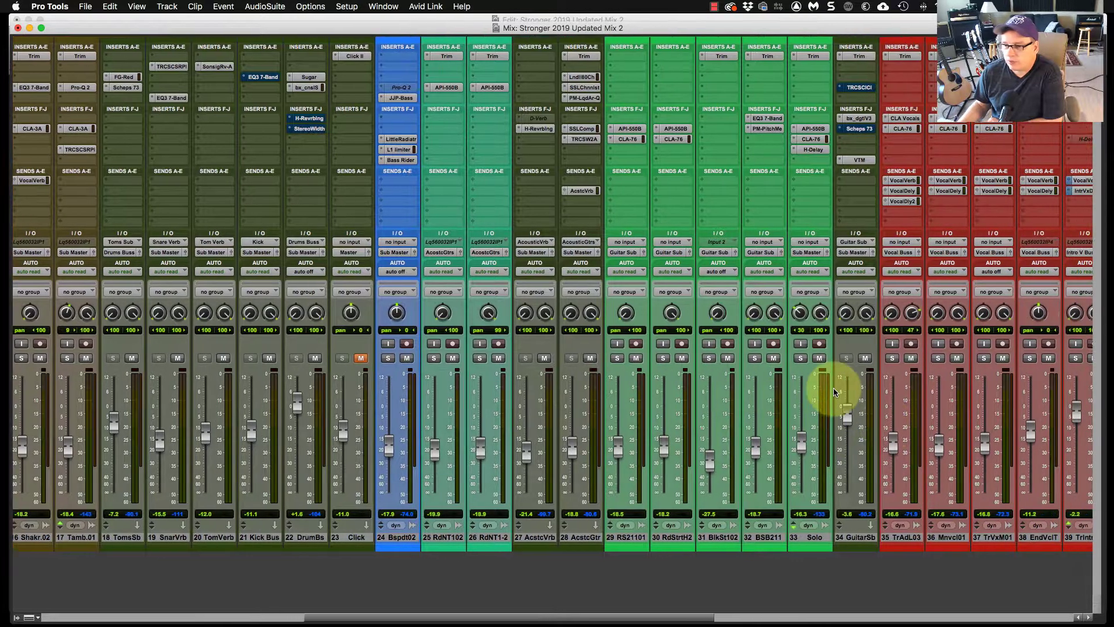
pyautogui.hscroll(15, 833, 392)
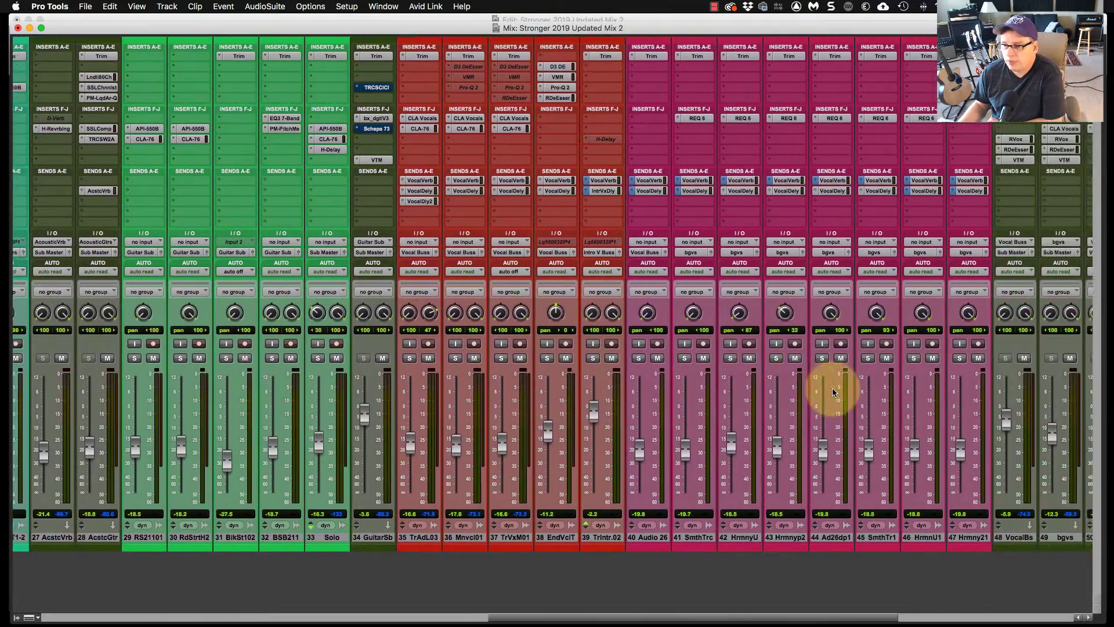
pyautogui.hscroll(20, 833, 392)
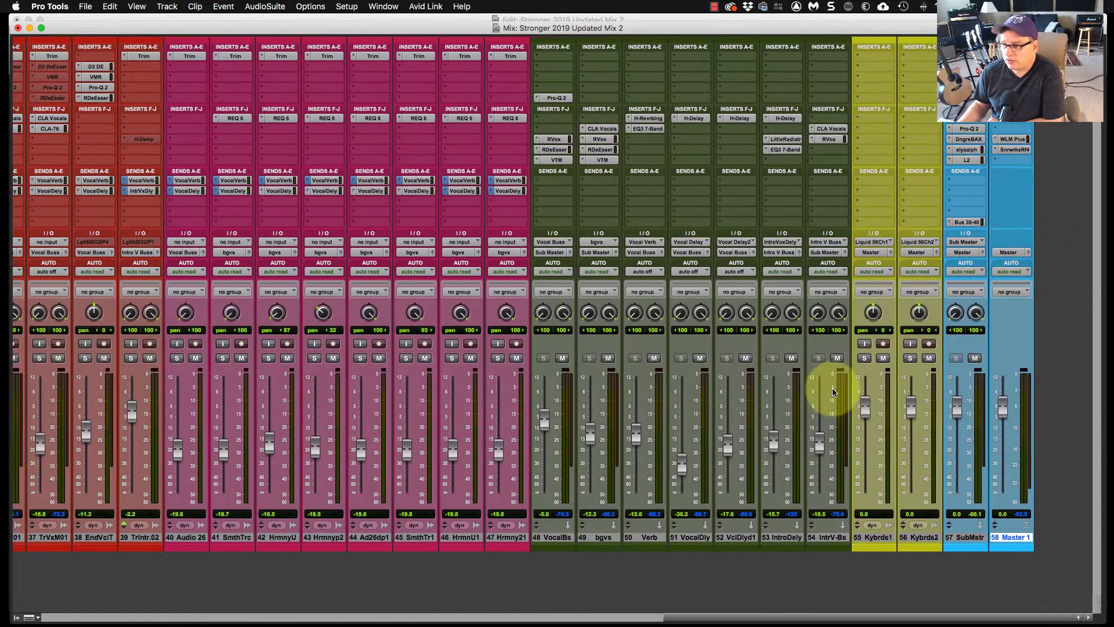
pyautogui.hscroll(-20, 833, 392)
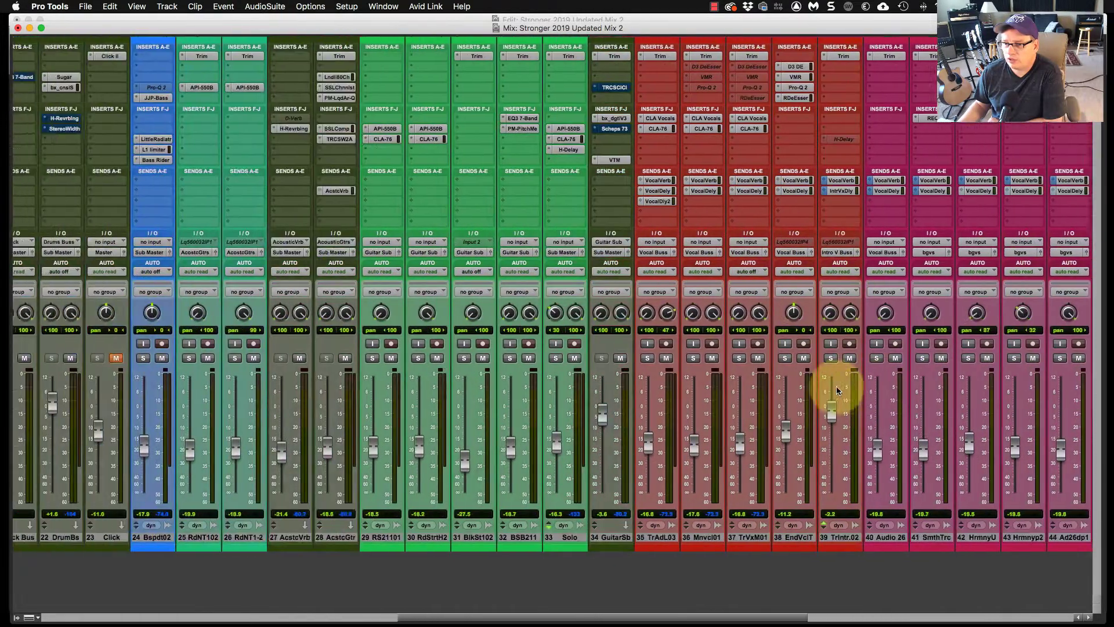
pyautogui.hscroll(-10, 836, 388)
# Step: From the Edit window, set Default Clip Color Coding to Track Color in the Display preferences
pyautogui.press('super+equal')
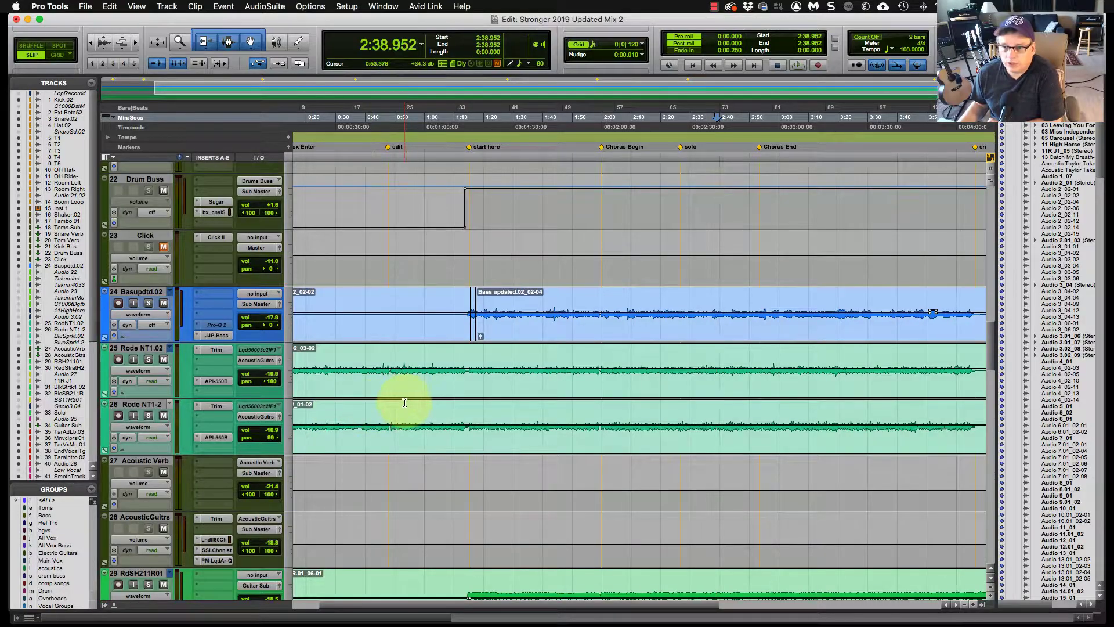
pyautogui.click(359, 6)
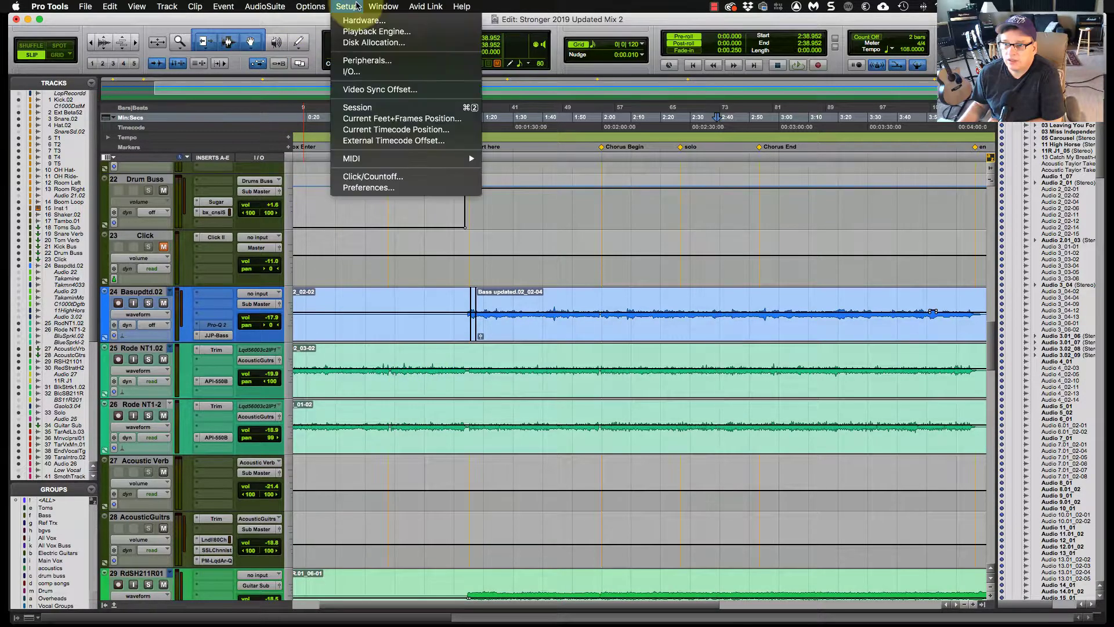
pyautogui.click(405, 188)
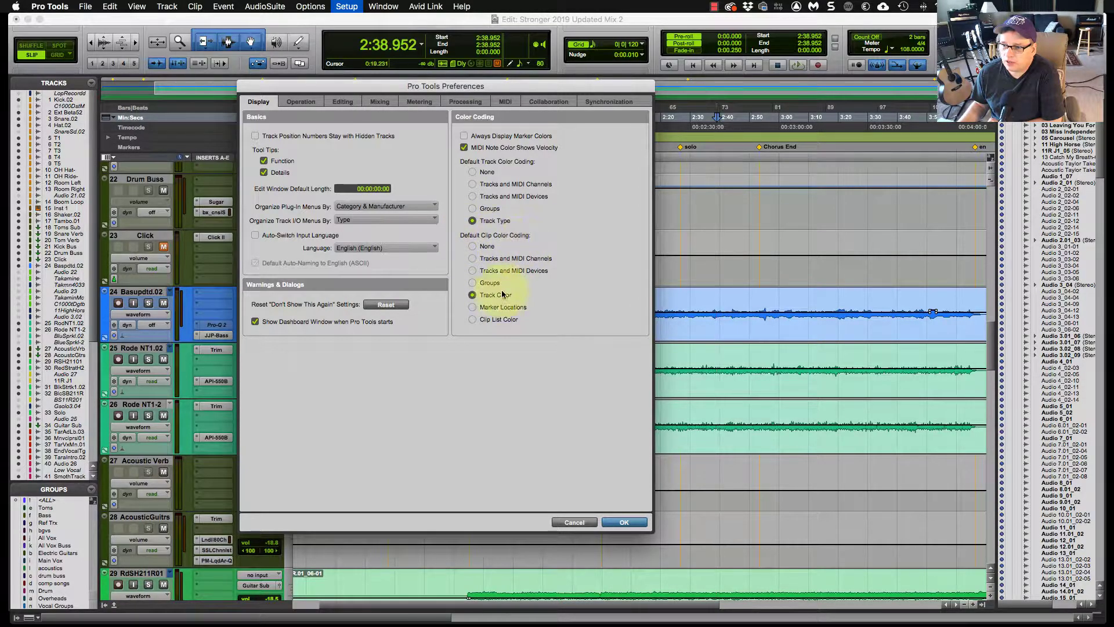
pyautogui.click(624, 522)
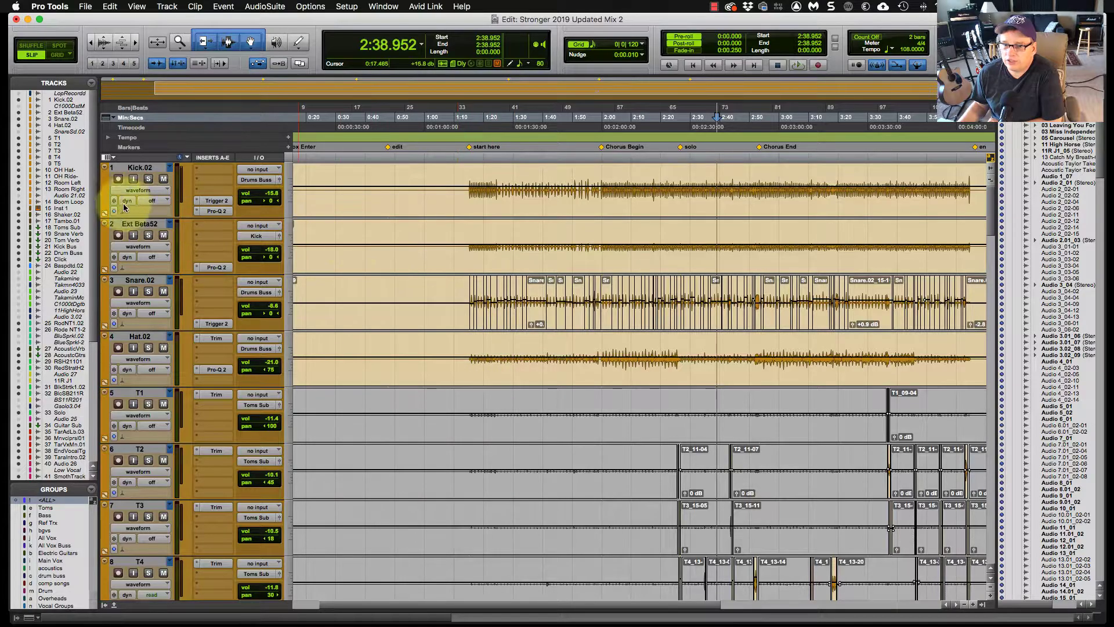
pyautogui.doubleClick(106, 191)
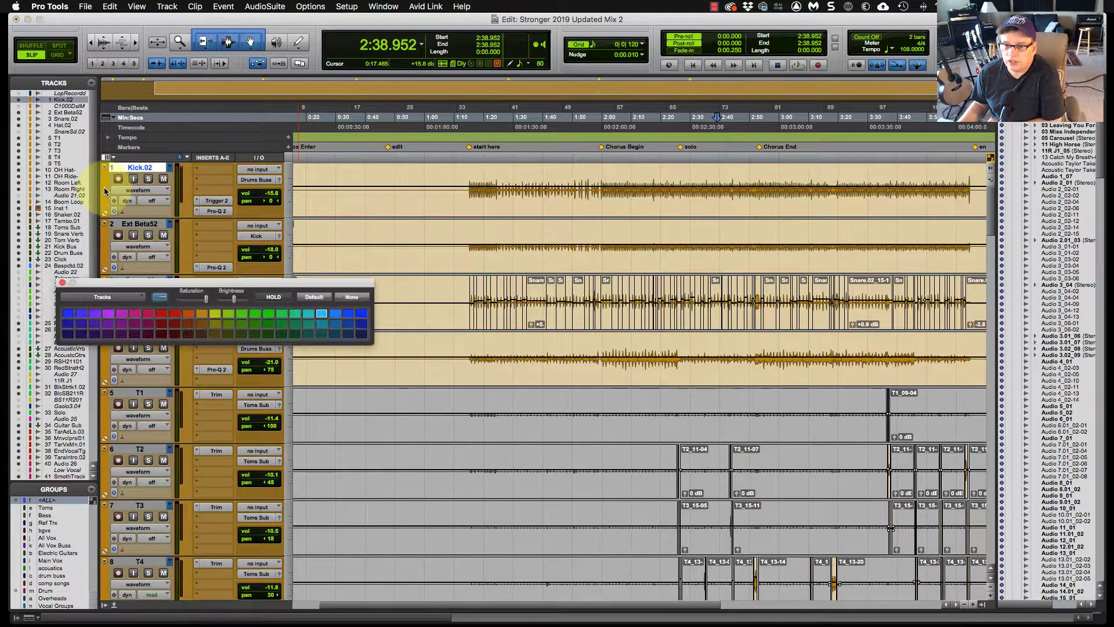
pyautogui.click(62, 284)
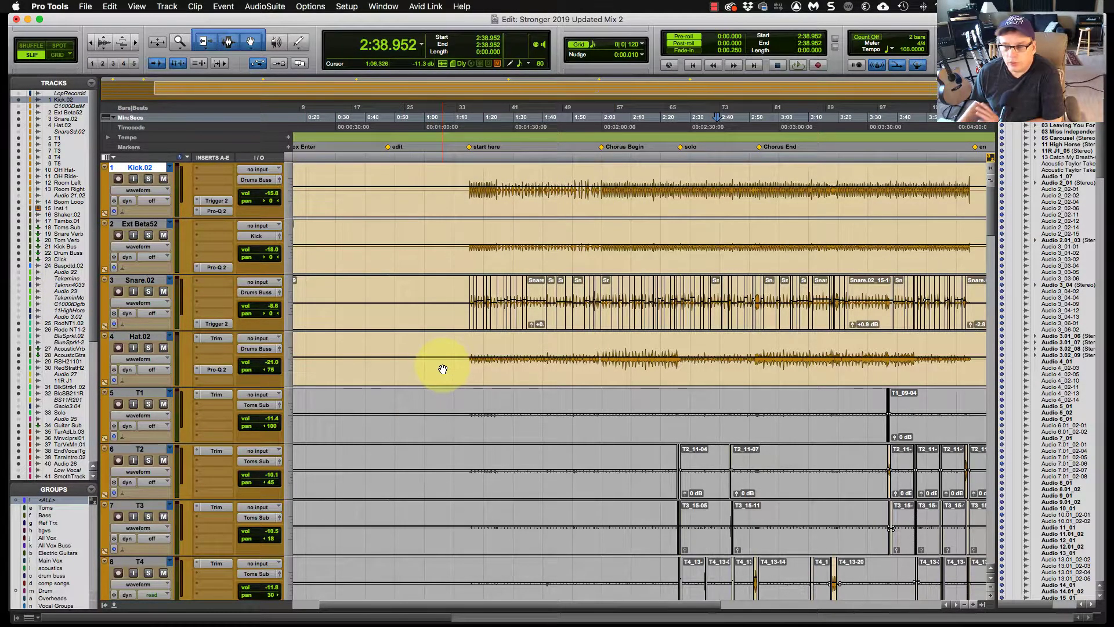
pyautogui.scroll(-10, 473, 277)
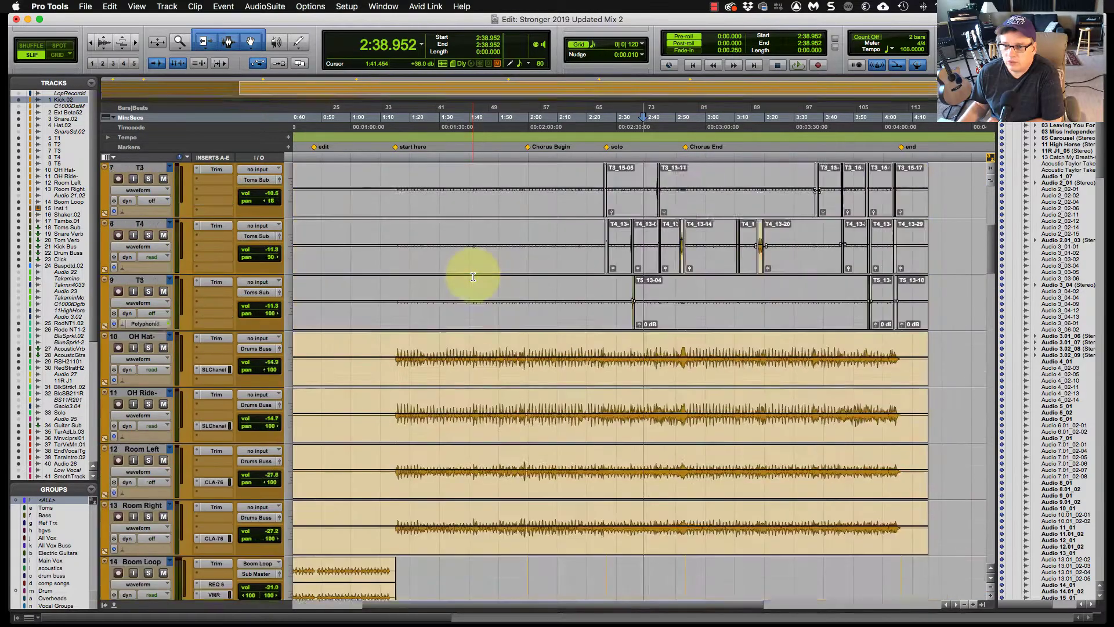
pyautogui.hscroll(3, 473, 277)
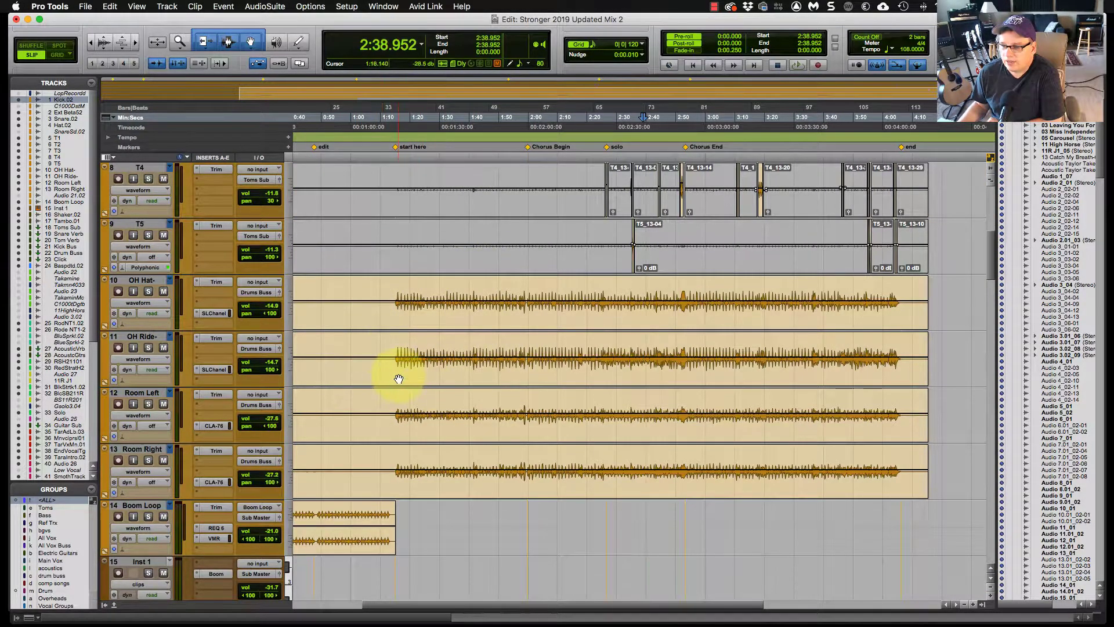
pyautogui.scroll(-3, 399, 379)
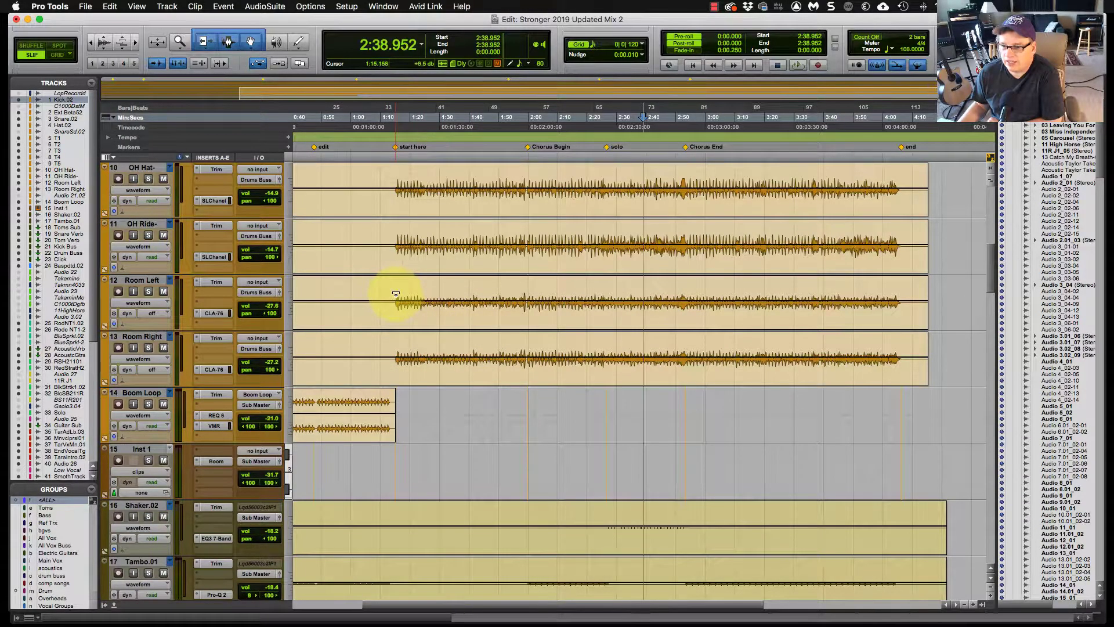
pyautogui.scroll(10, 395, 281)
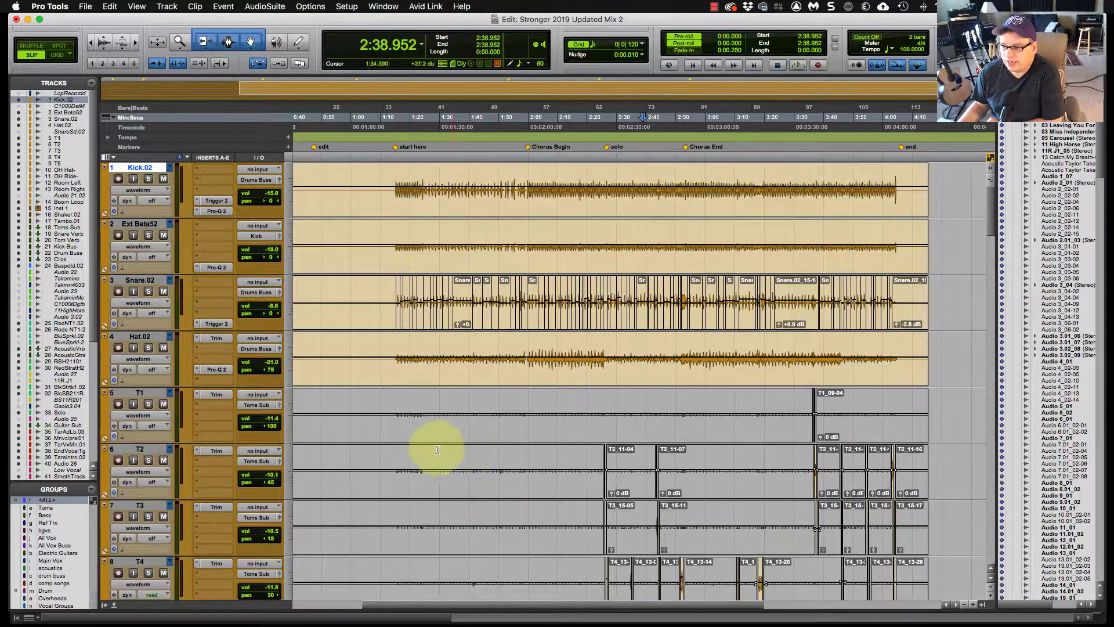
pyautogui.scroll(-1, 412, 444)
# Step: Select the long T1 tom clip, then the first T2 clip, then the T1 clip again
pyautogui.click(454, 386)
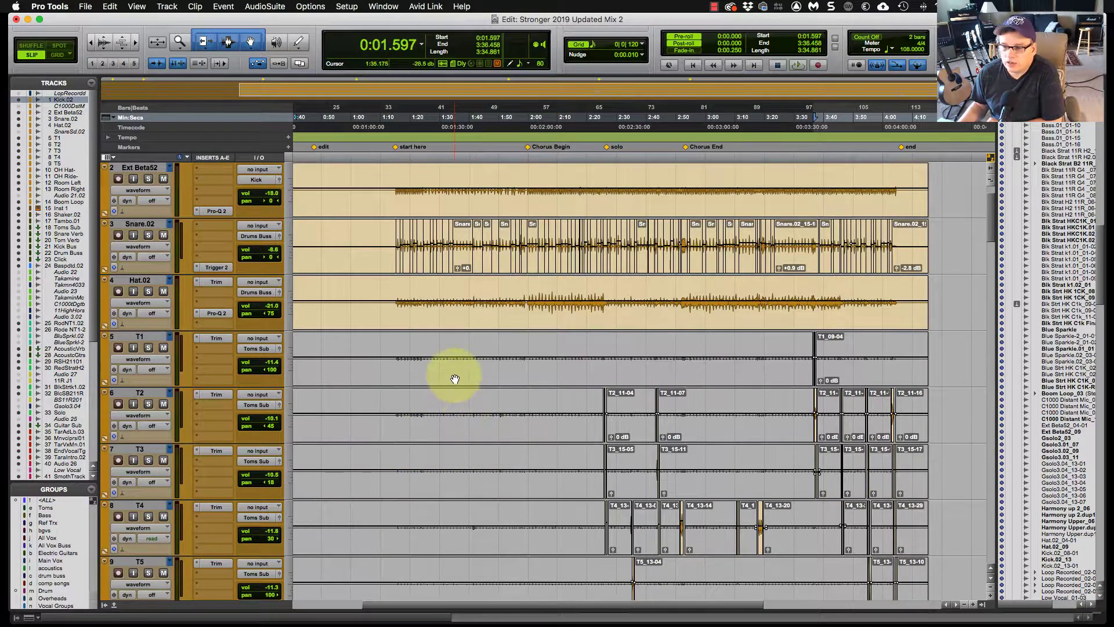
pyautogui.click(458, 374)
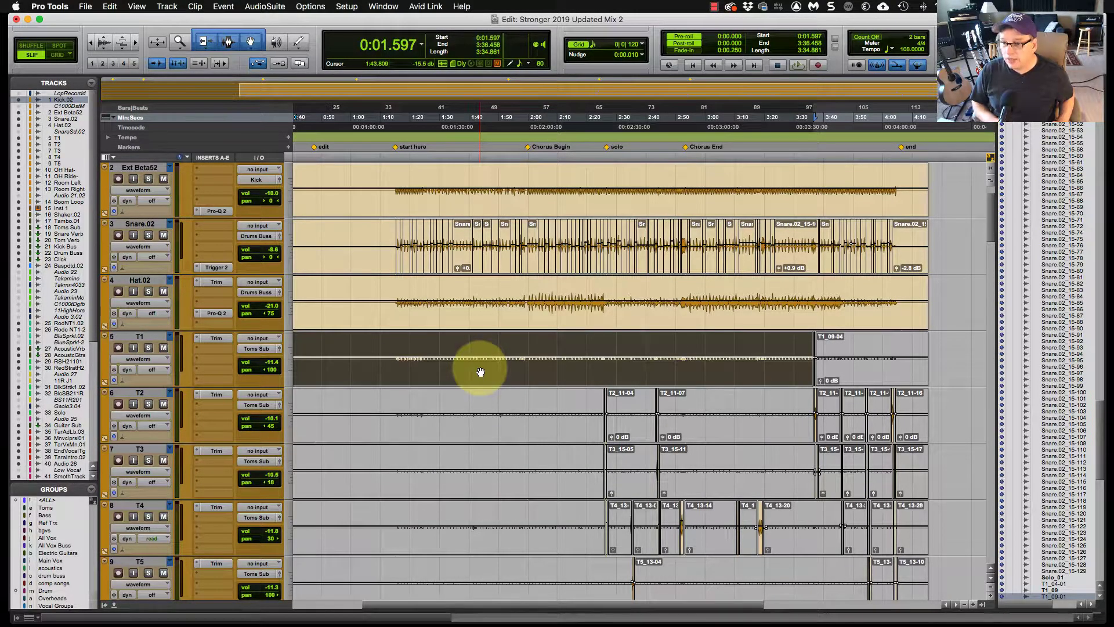
pyautogui.click(477, 430)
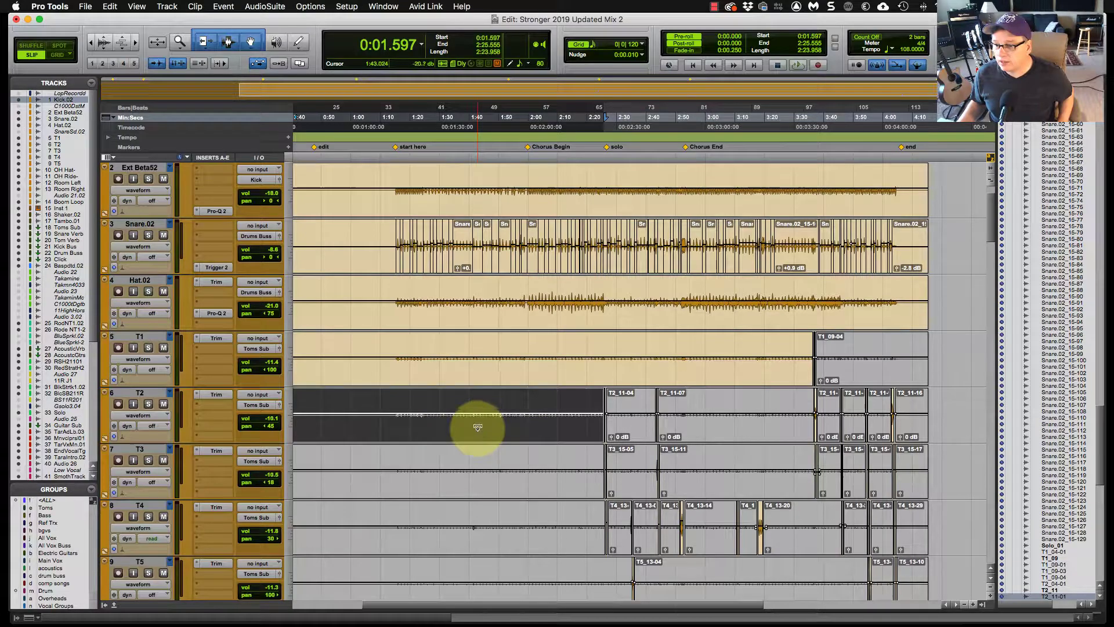
pyautogui.click(452, 374)
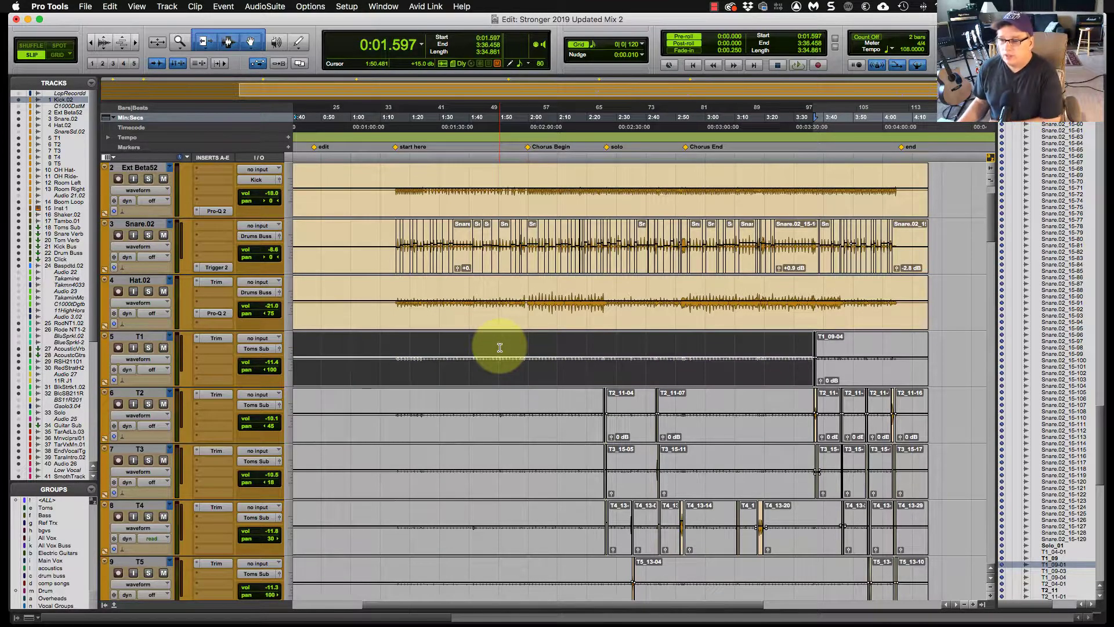
pyautogui.scroll(-10, 485, 410)
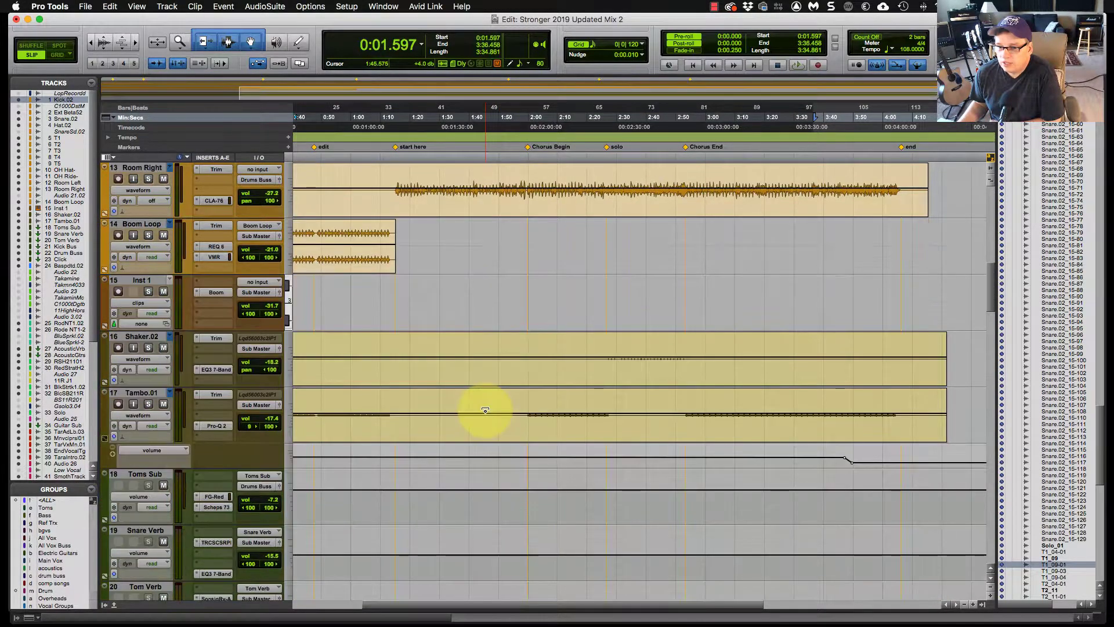
pyautogui.scroll(-5, 453, 446)
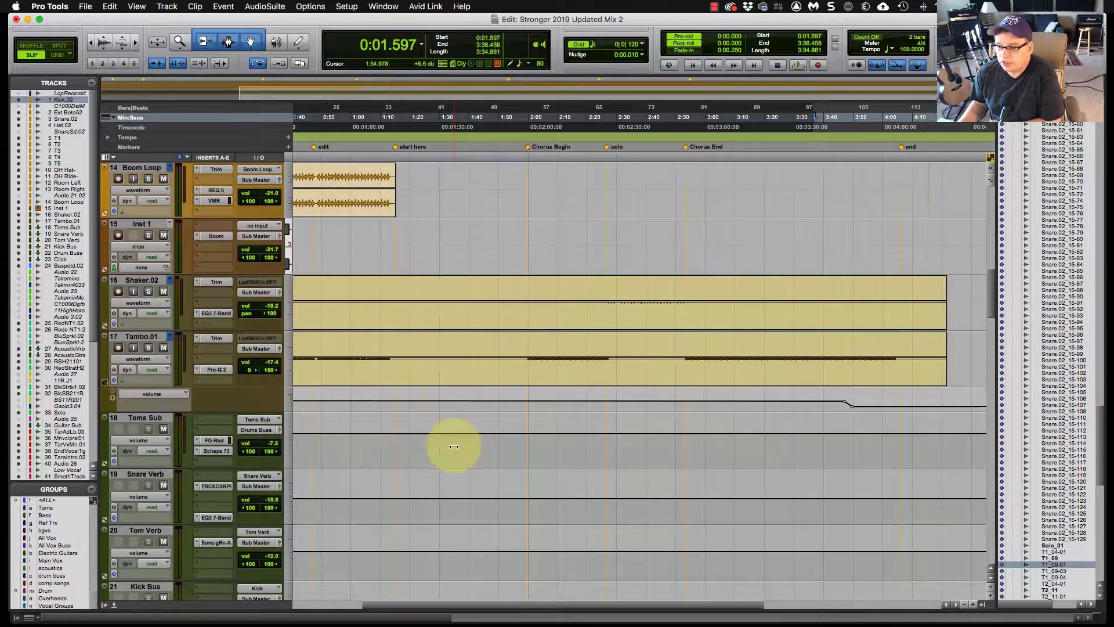
pyautogui.scroll(-2, 453, 447)
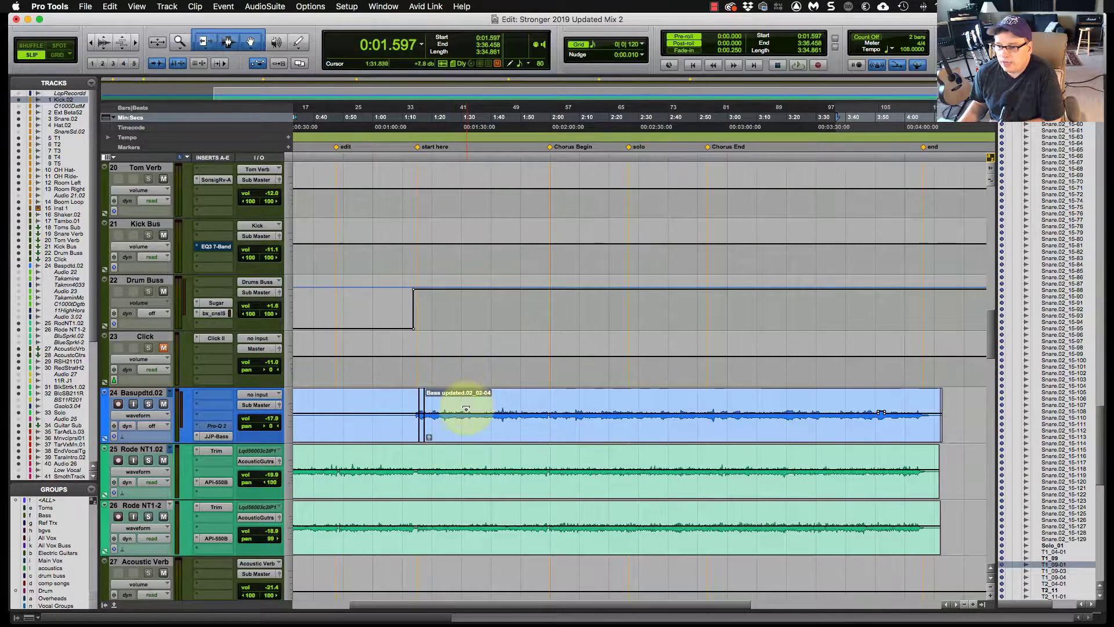
pyautogui.scroll(-2, 461, 447)
pyautogui.hscroll(-4, 460, 444)
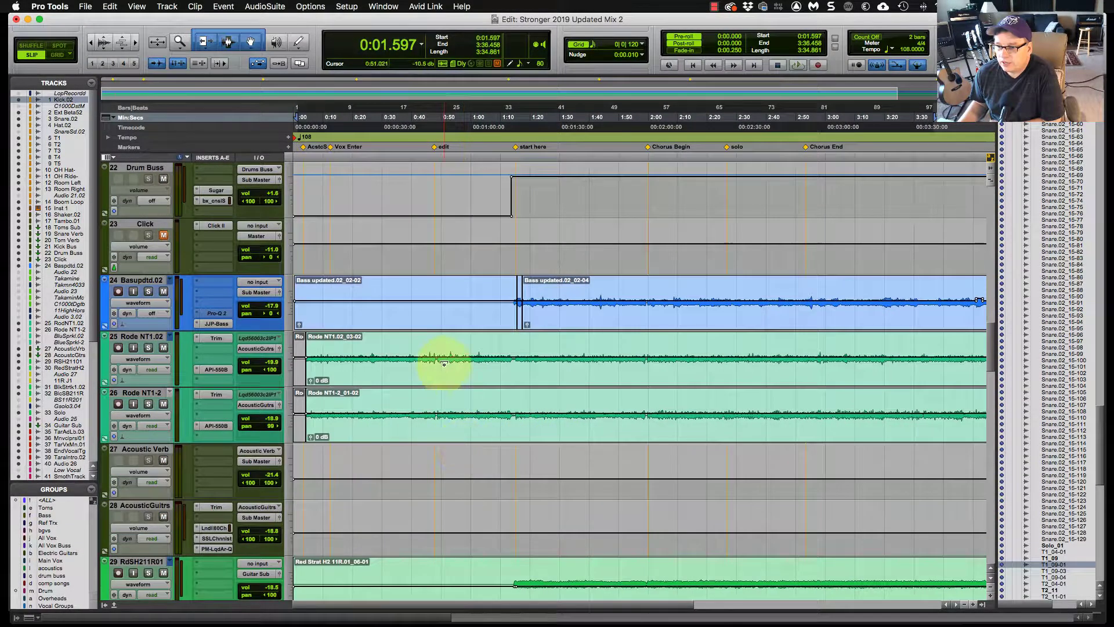
pyautogui.scroll(-5, 447, 419)
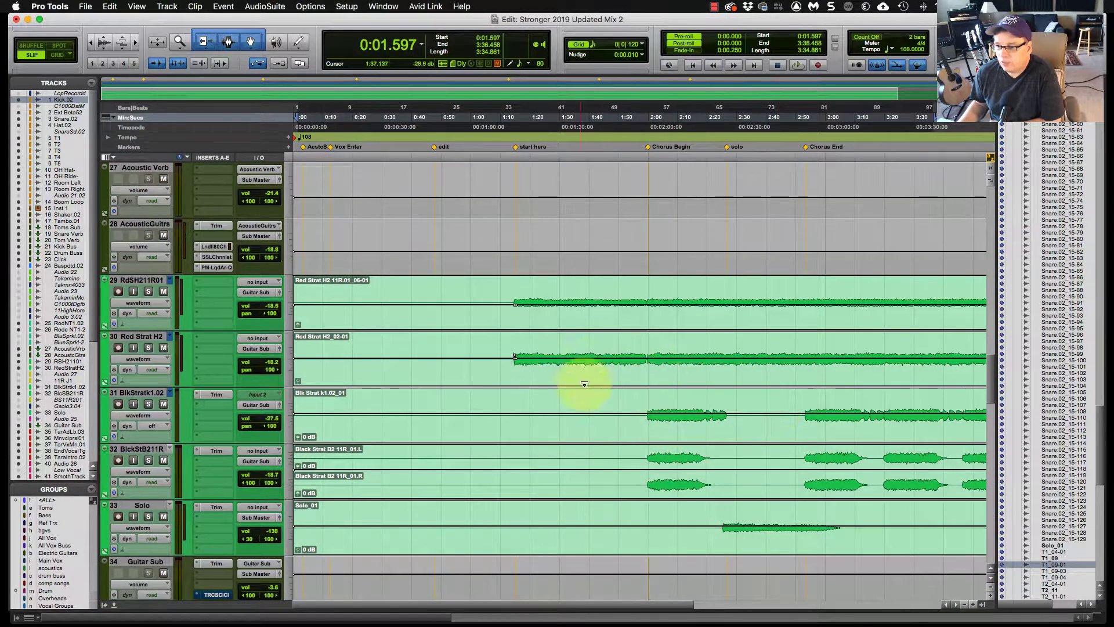
pyautogui.scroll(-2, 575, 464)
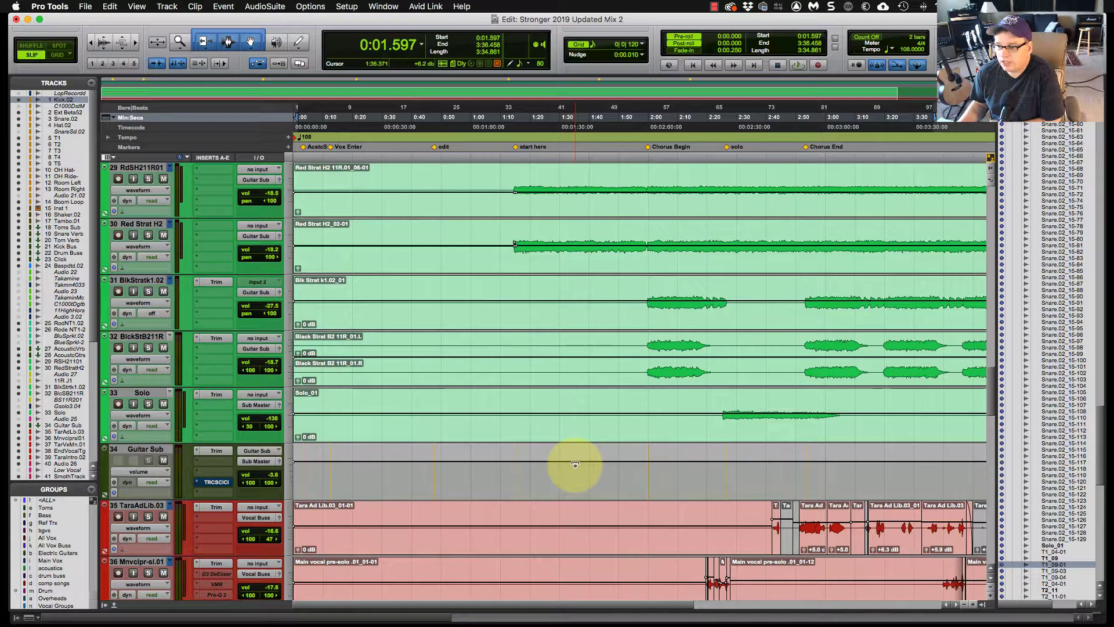
pyautogui.scroll(-6, 575, 464)
pyautogui.scroll(-3, 575, 464)
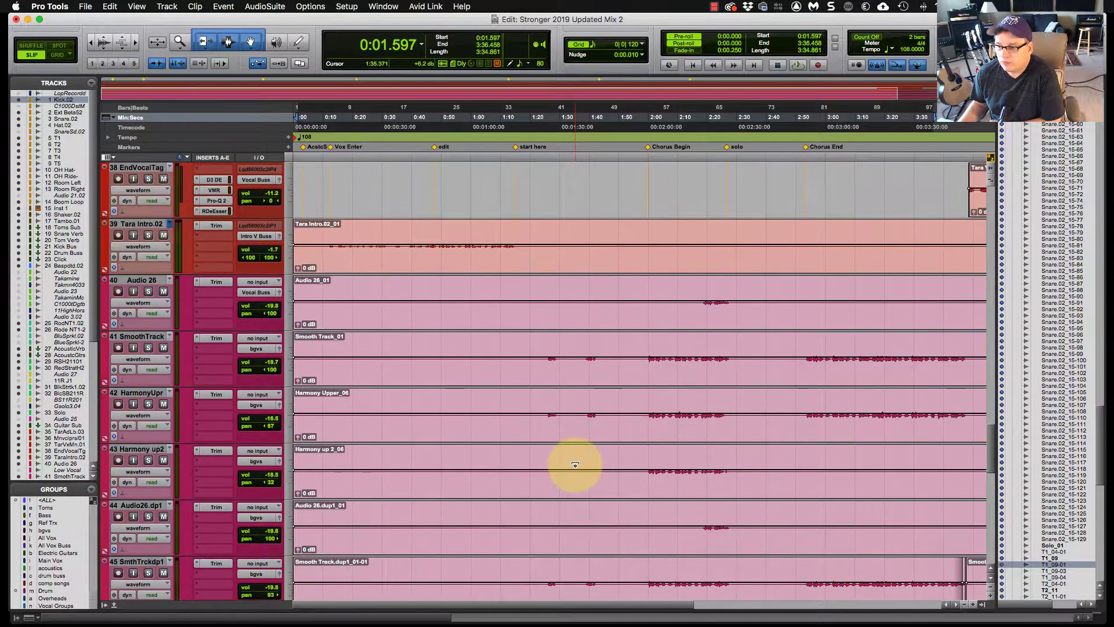
pyautogui.scroll(-3, 575, 464)
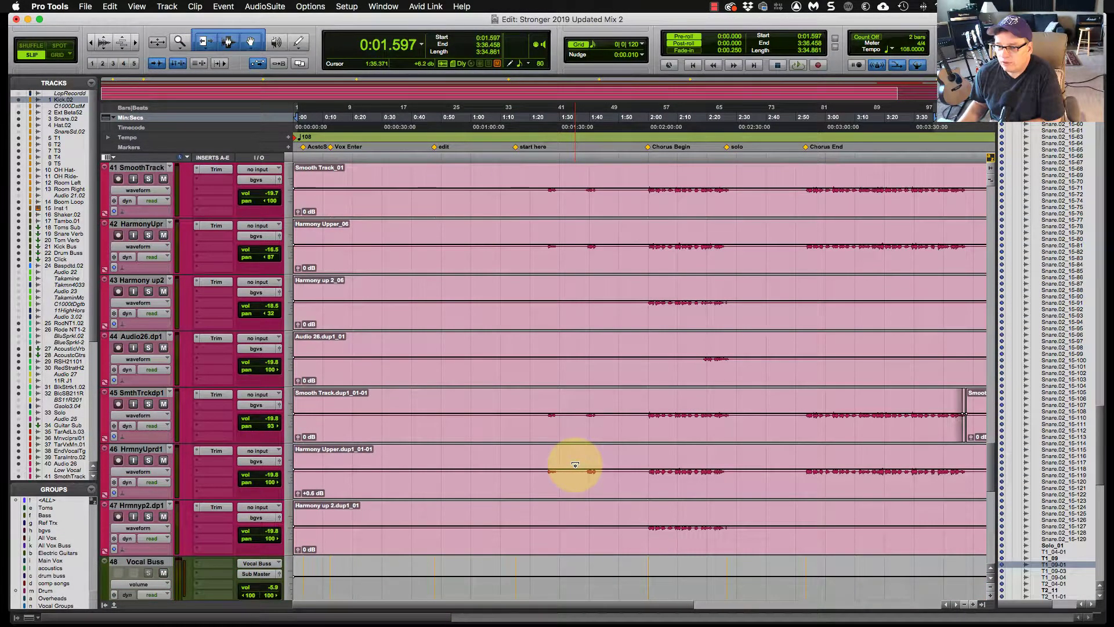
pyautogui.scroll(-9, 575, 464)
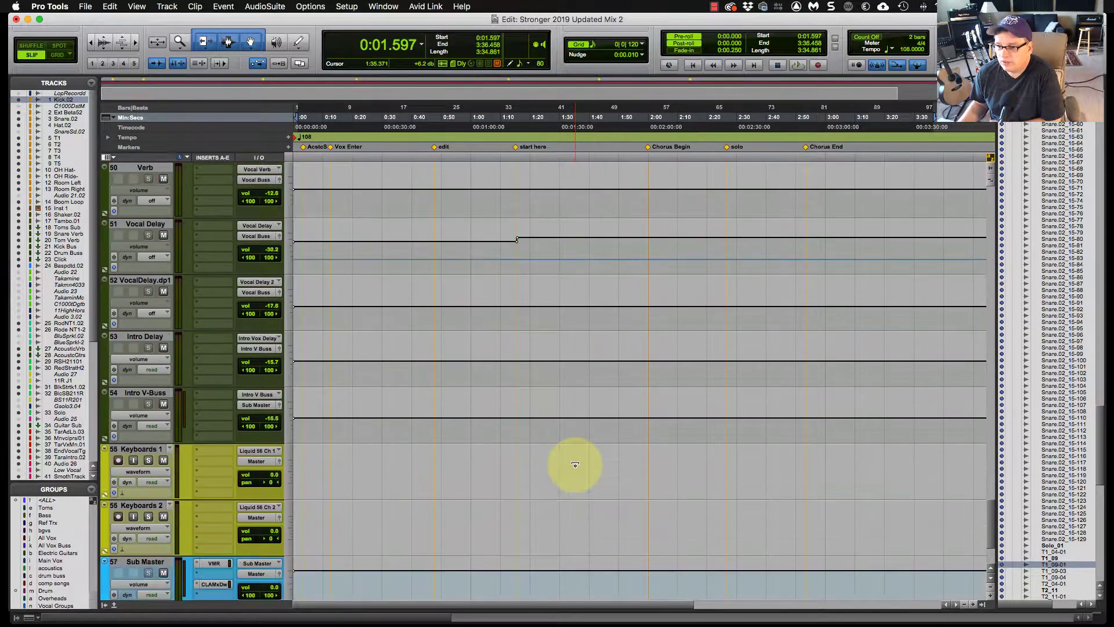
pyautogui.scroll(-3, 575, 464)
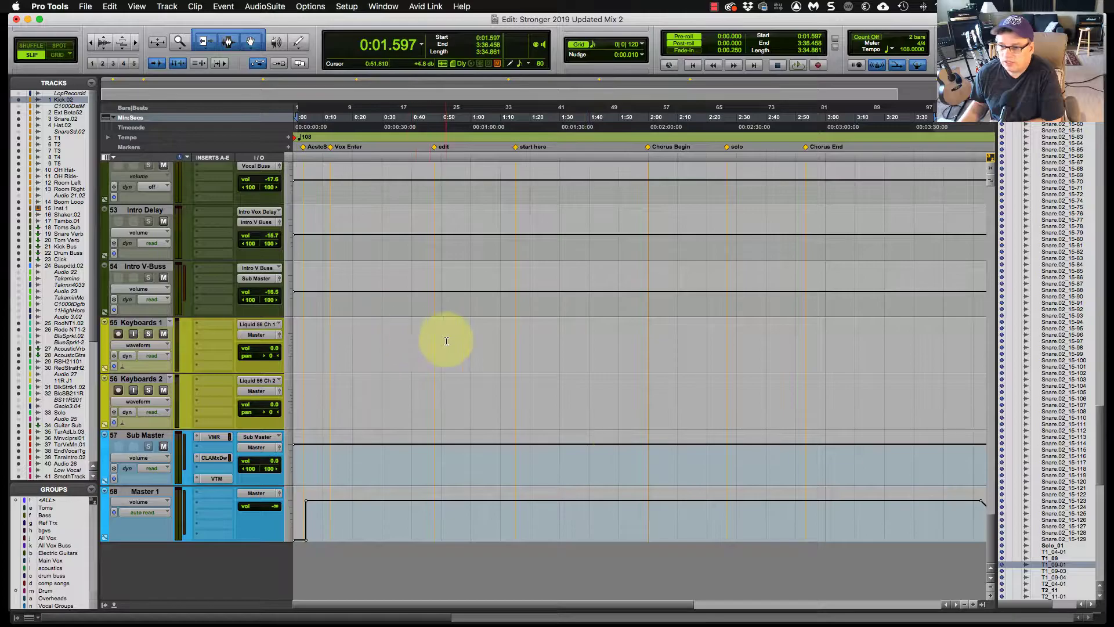
pyautogui.scroll(20, 450, 341)
pyautogui.scroll(10, 449, 342)
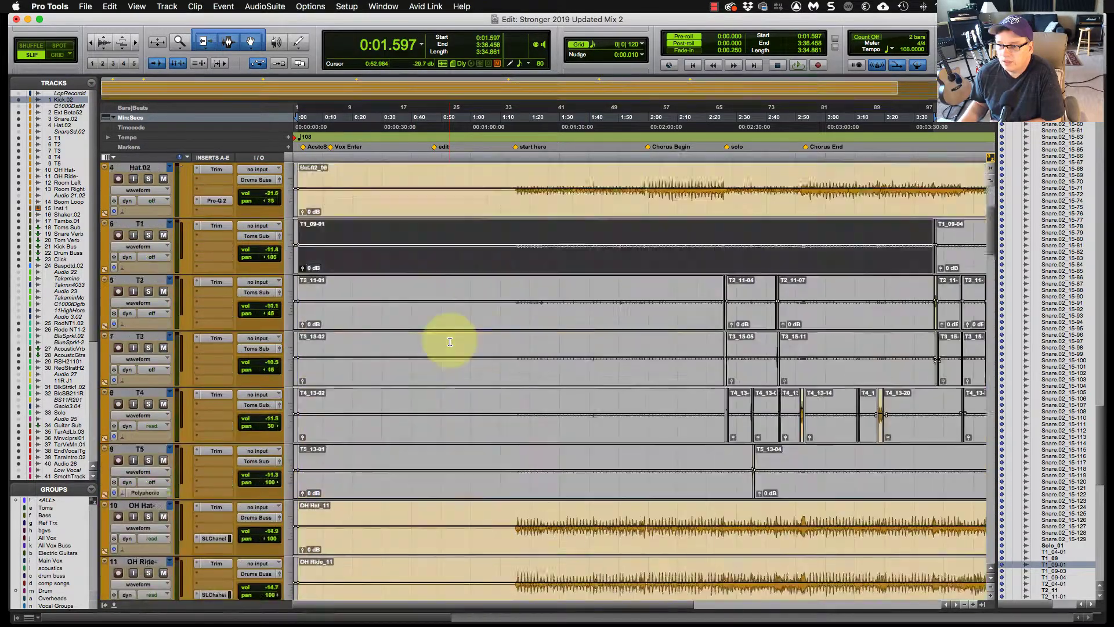
pyautogui.hscroll(3, 448, 341)
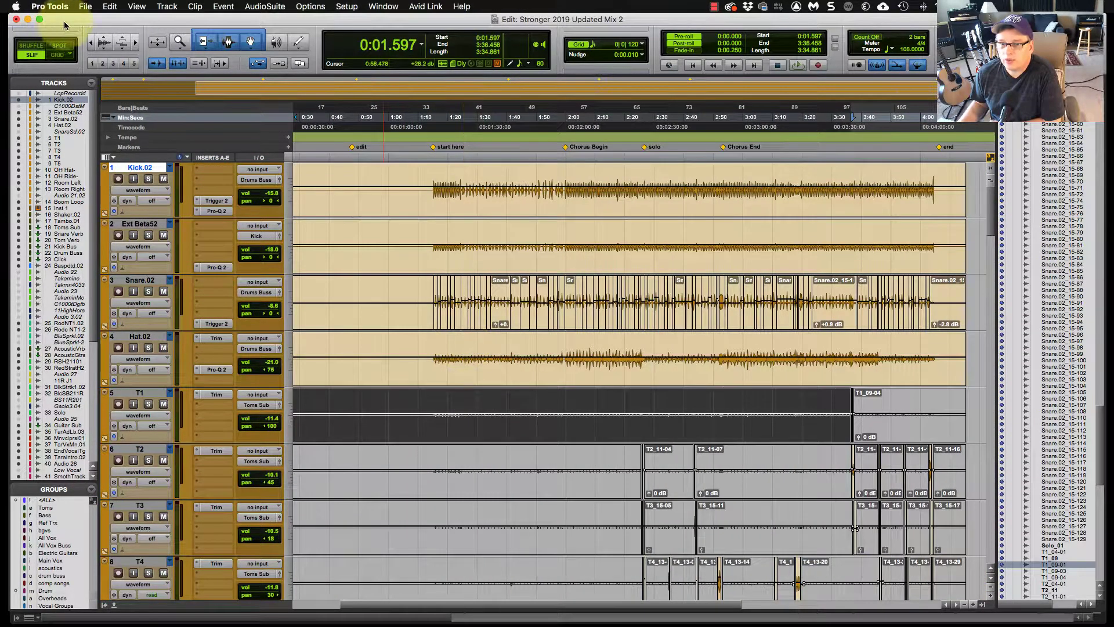
# Step: Switch to the Mix window with Cmd+= and scroll to the drum strips Kick.02 through Click
pyautogui.moveTo(64, 21); pyautogui.dragTo(79, 39)
pyautogui.press('super+equal')
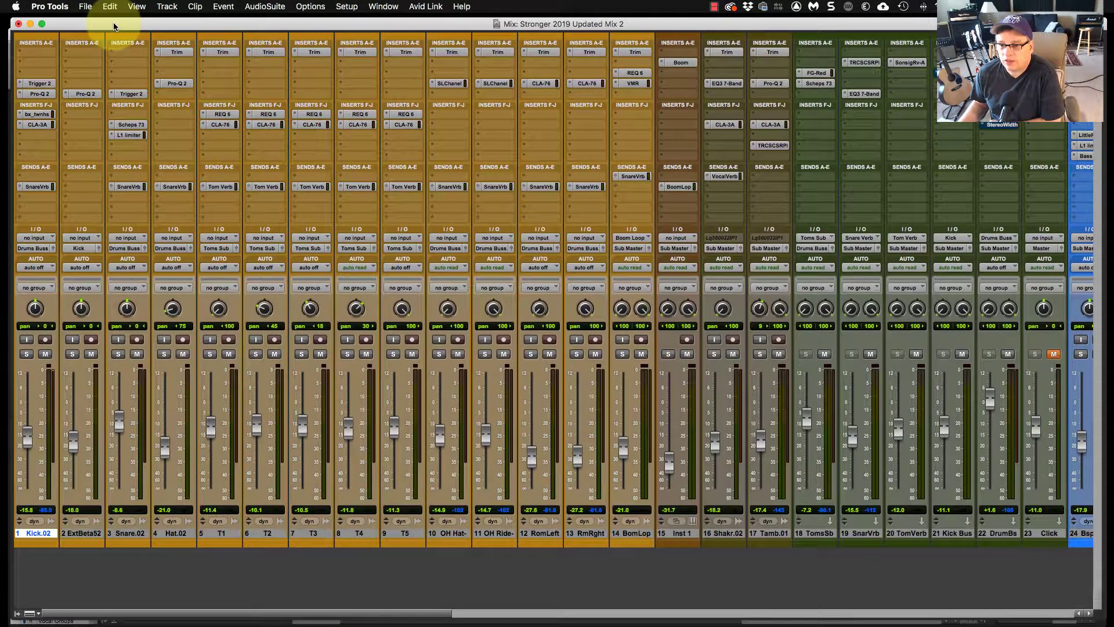
pyautogui.moveTo(115, 26); pyautogui.dragTo(112, 25)
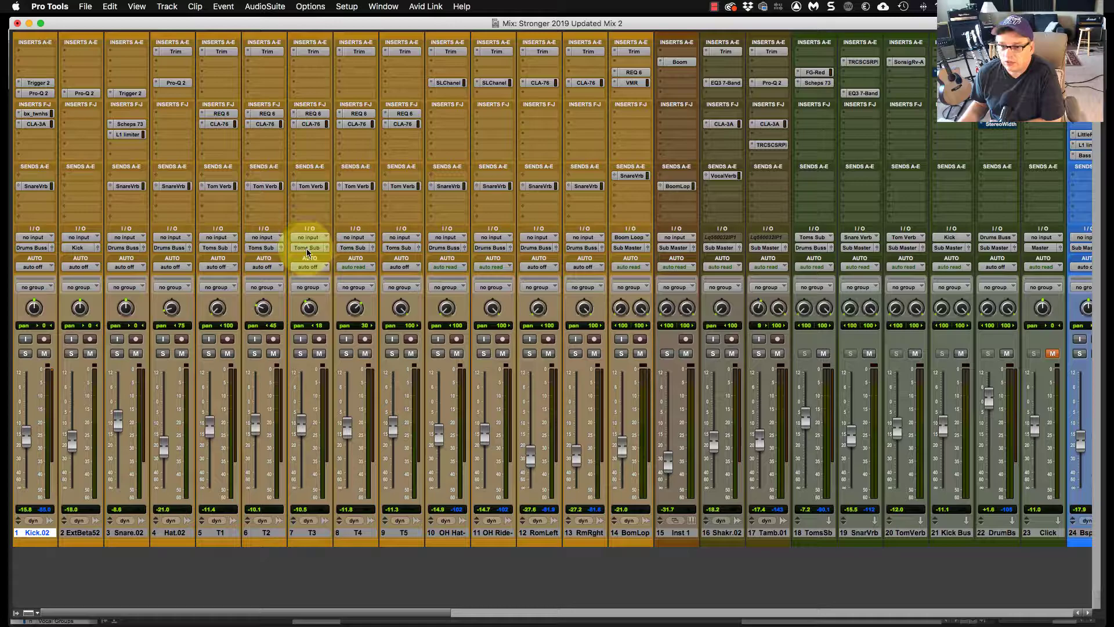
pyautogui.hscroll(1, 325, 256)
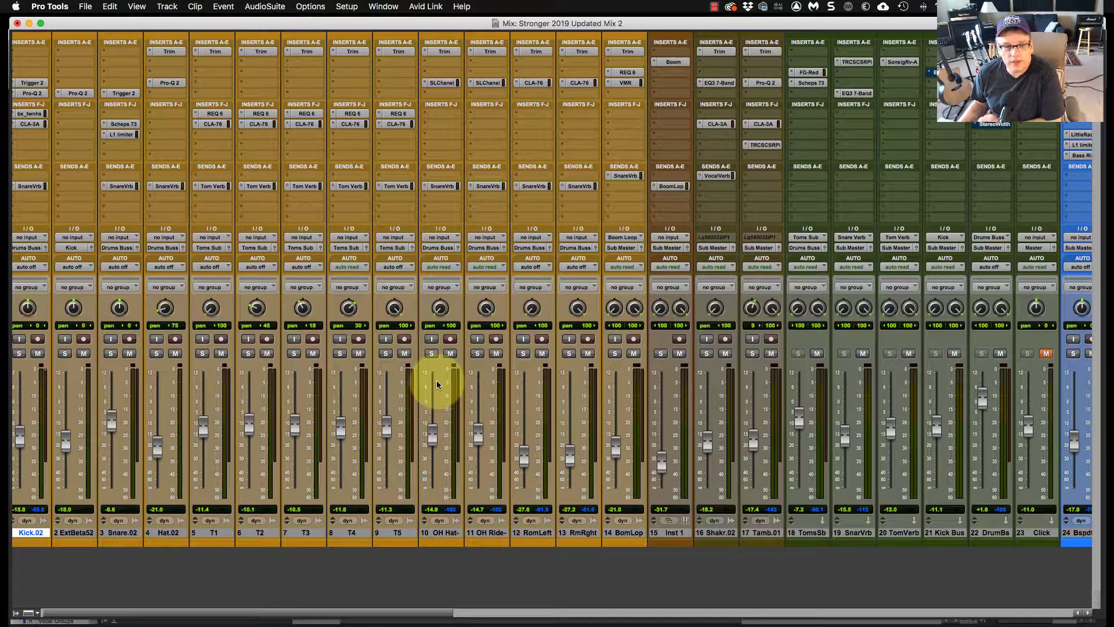